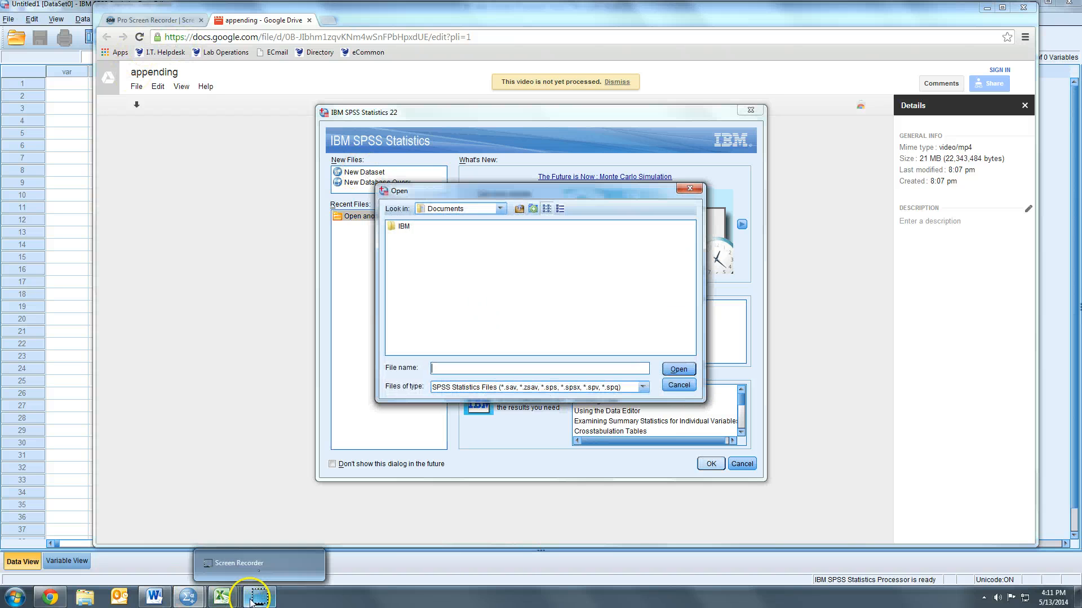
Step: Dismiss the Open and welcome dialogs, and show the Variable View of the empty SPSS dataset
left_click(683, 385)
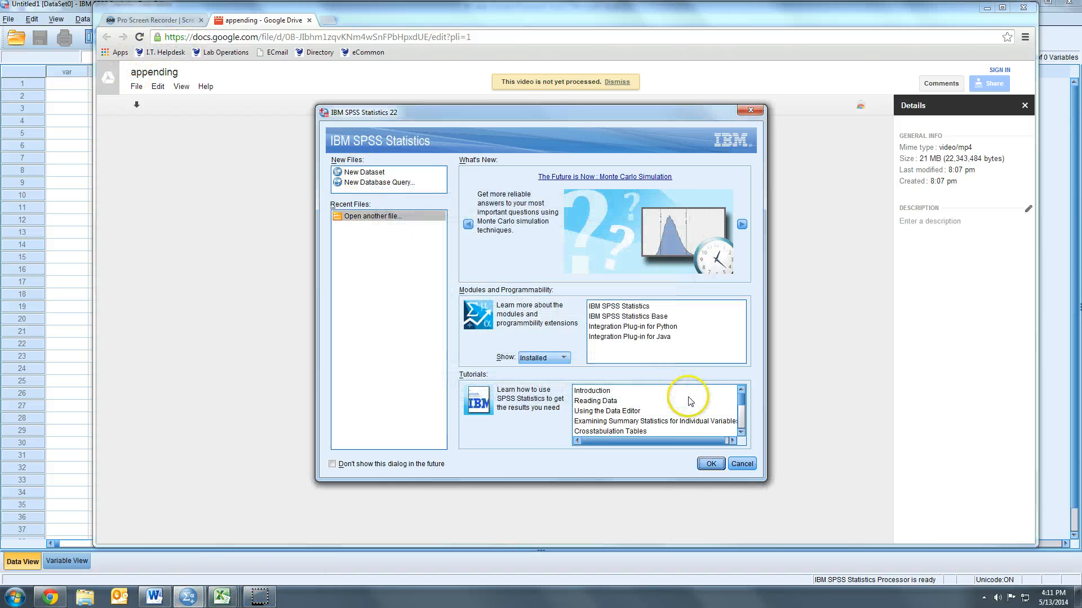
left_click(741, 463)
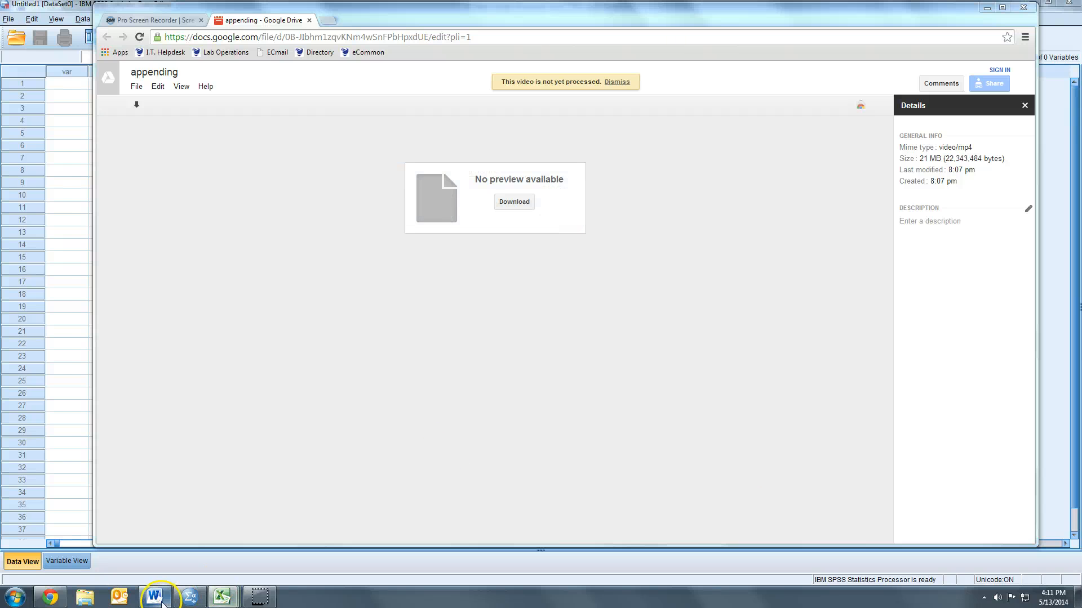
left_click(189, 596)
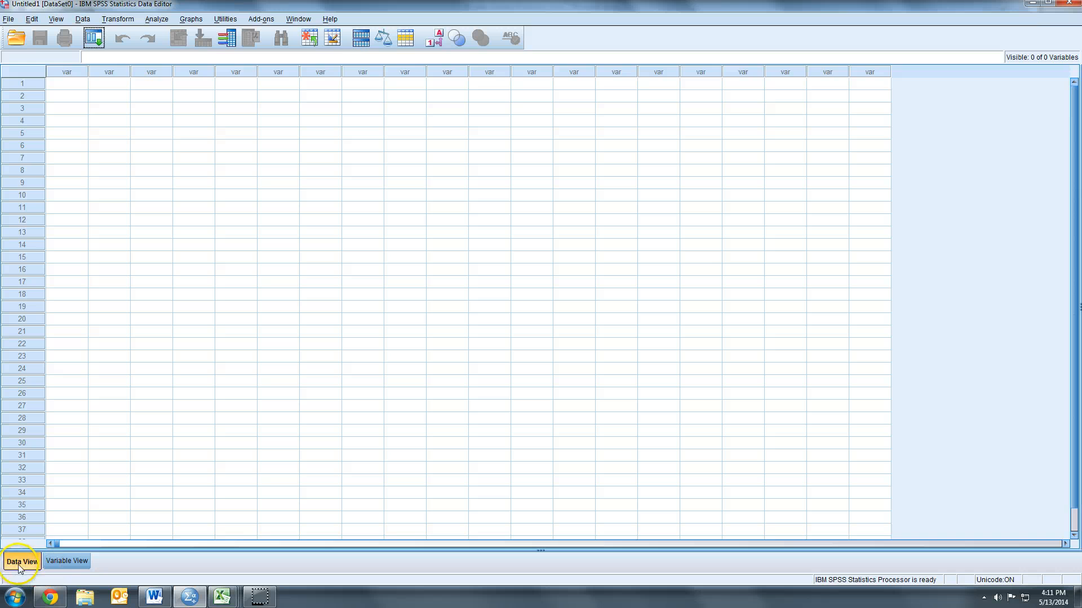
left_click(54, 560)
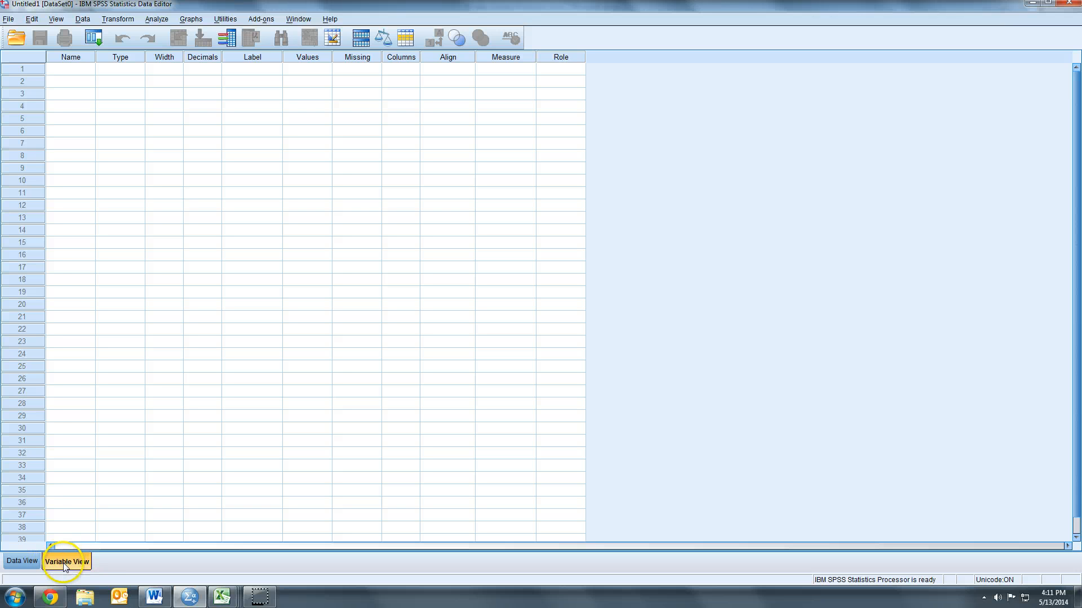
left_click(70, 70)
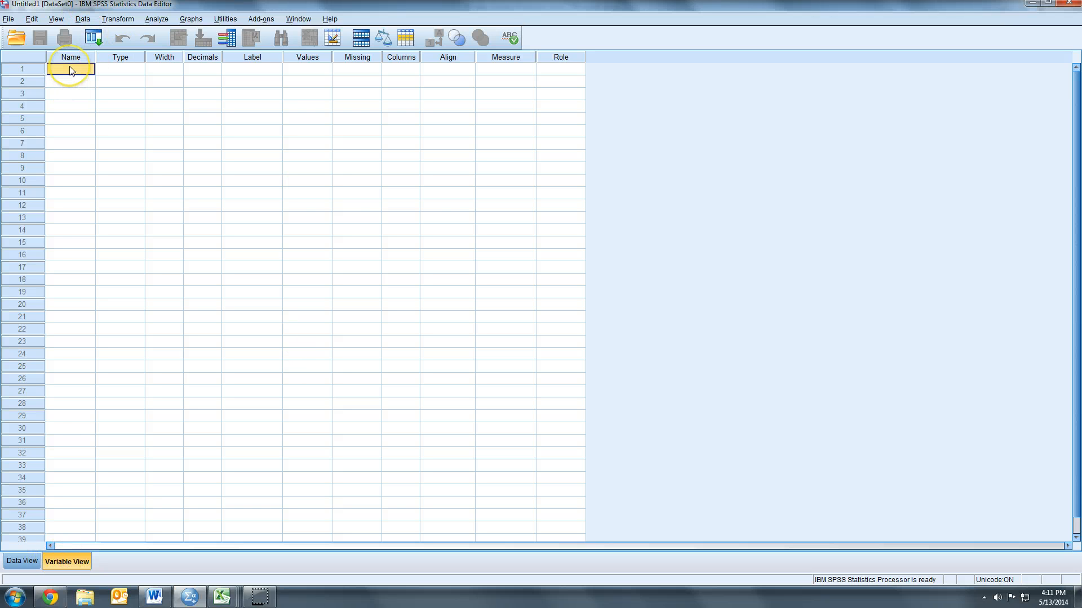
left_click(257, 69)
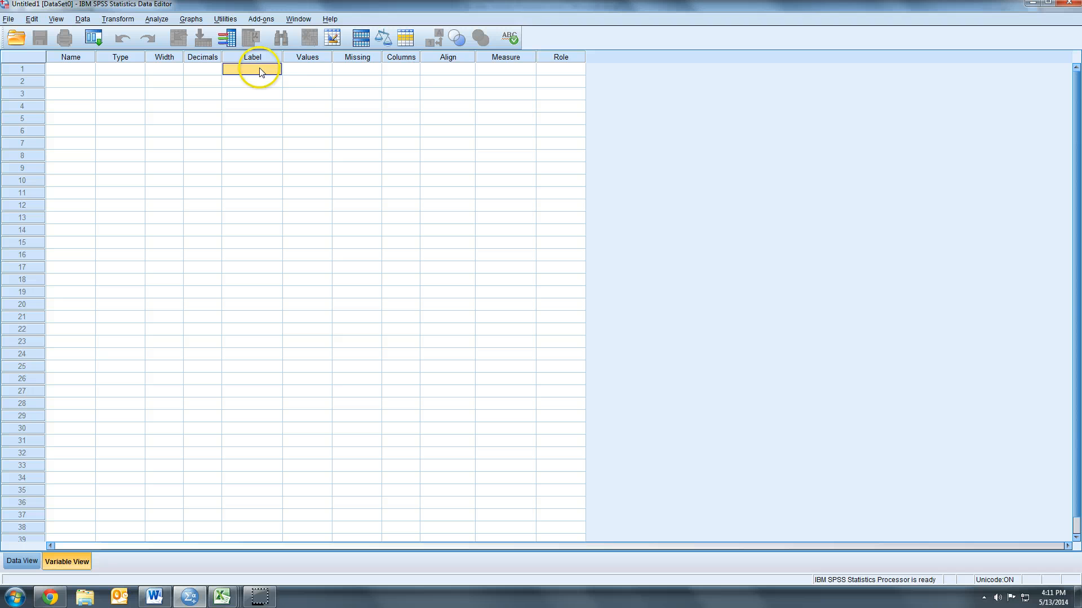
left_click(307, 70)
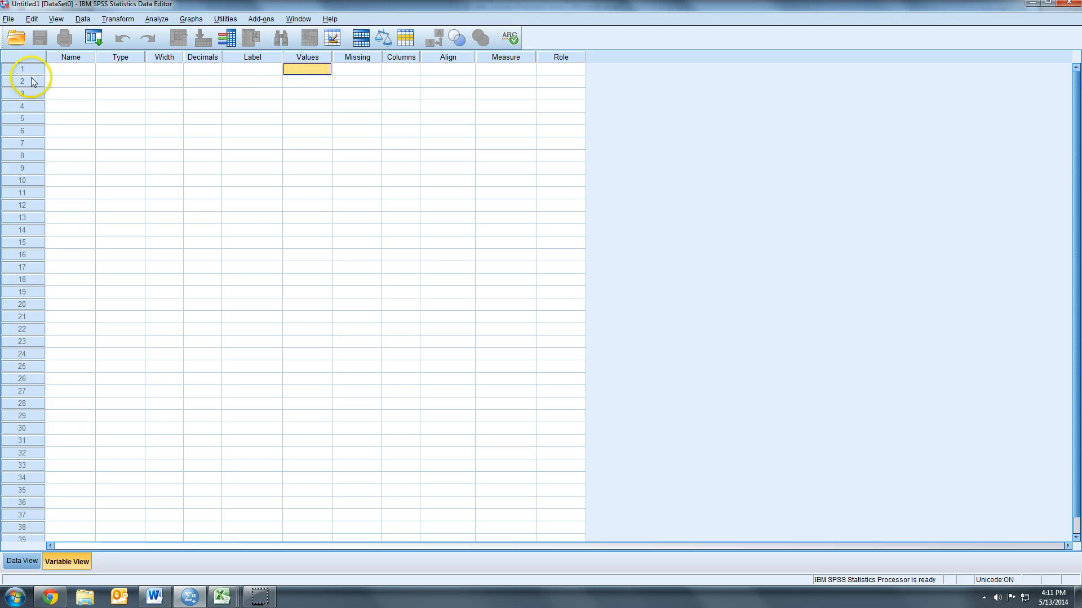
Step: Name the first variable Question_1 and give it the label "Voter turnout"
left_click(75, 69)
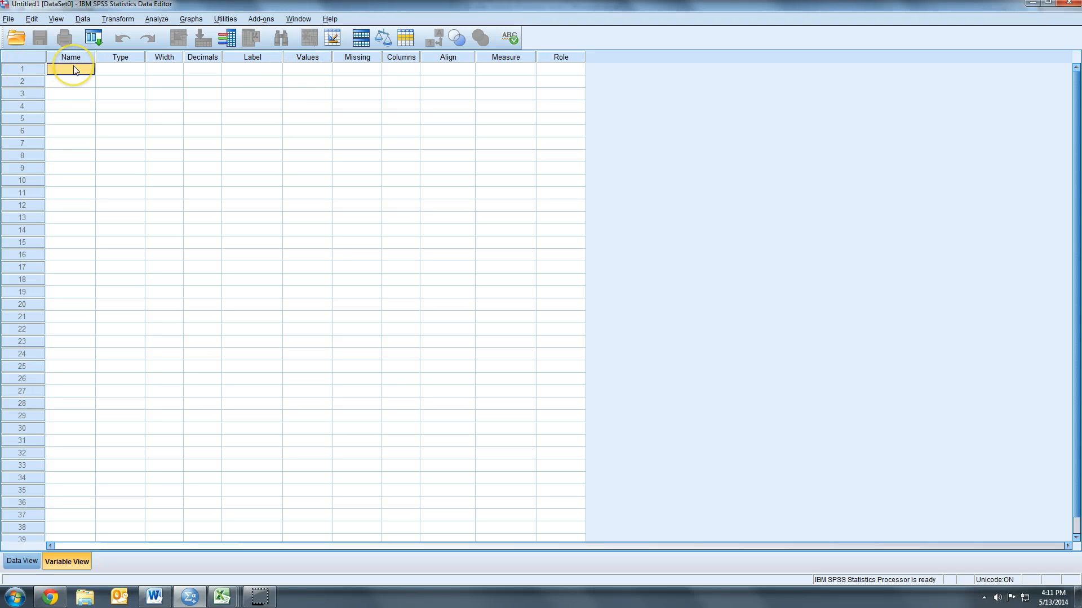
type("Question_1")
key("Tab")
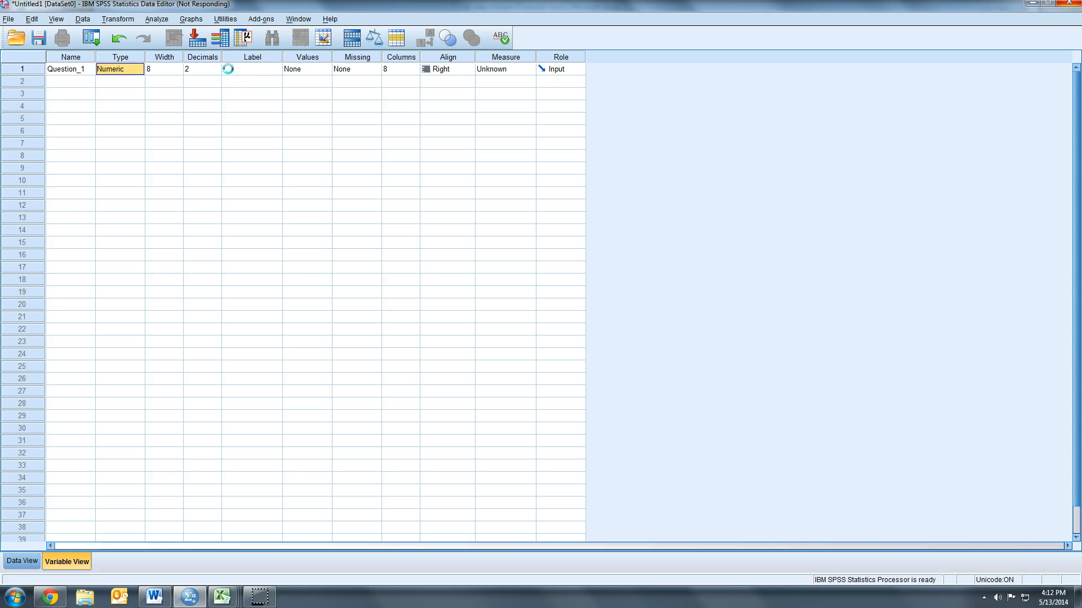
left_click(228, 69)
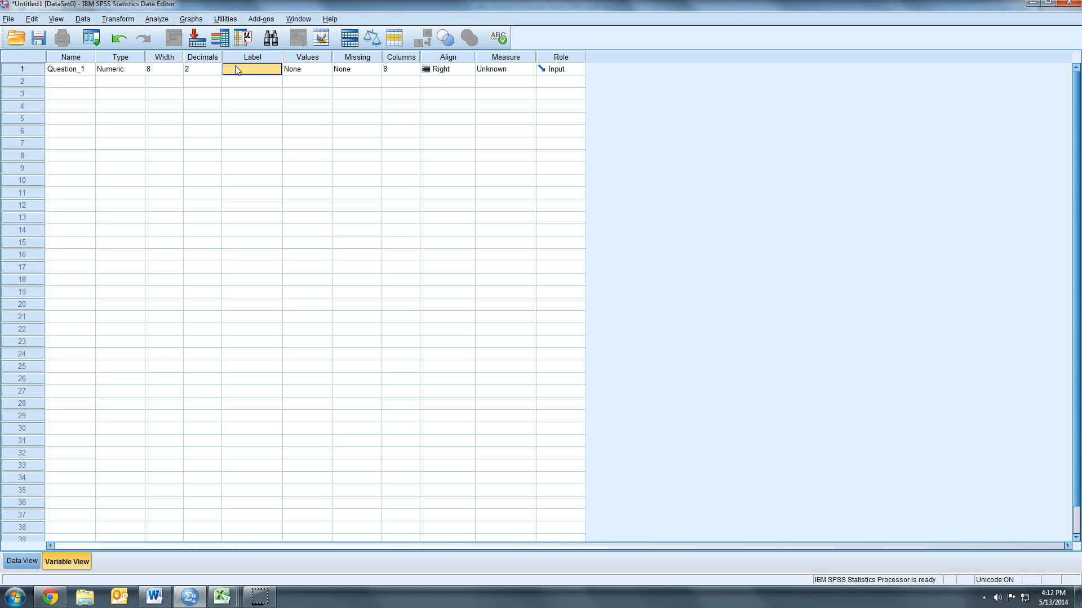
type("Voter turnout")
Step: Open the value labels of Question_1 and assign "Very Likely" to value 1
left_click(329, 60)
left_click(328, 69)
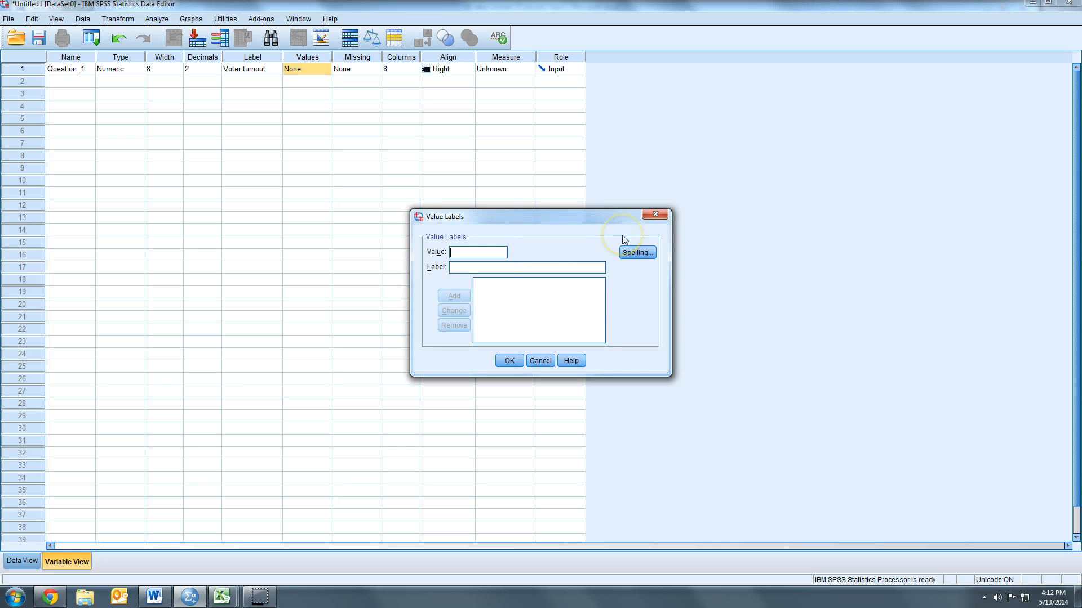
type("1")
key("Tab")
type("Very Likely")
key("Return")
Step: Add the value label "Somewhat likely" for value 2 of Question_1
type("Somewhat")
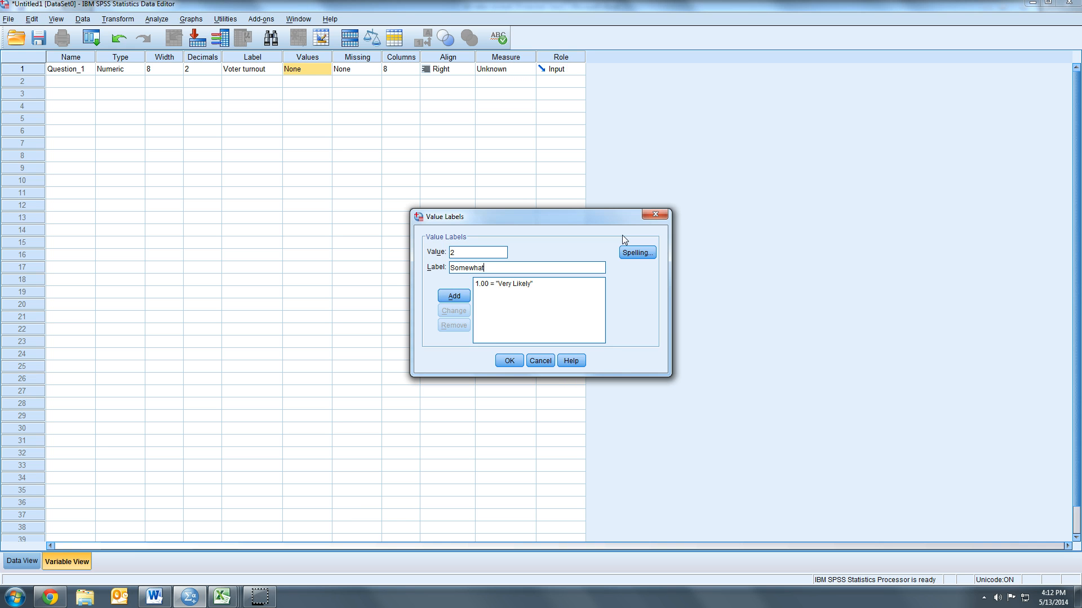
type(" likely to vo")
key("BackSpace")
key("BackSpace")
key("BackSpace")
key("BackSpace")
key("BackSpace")
key("BackSpace")
key("Return")
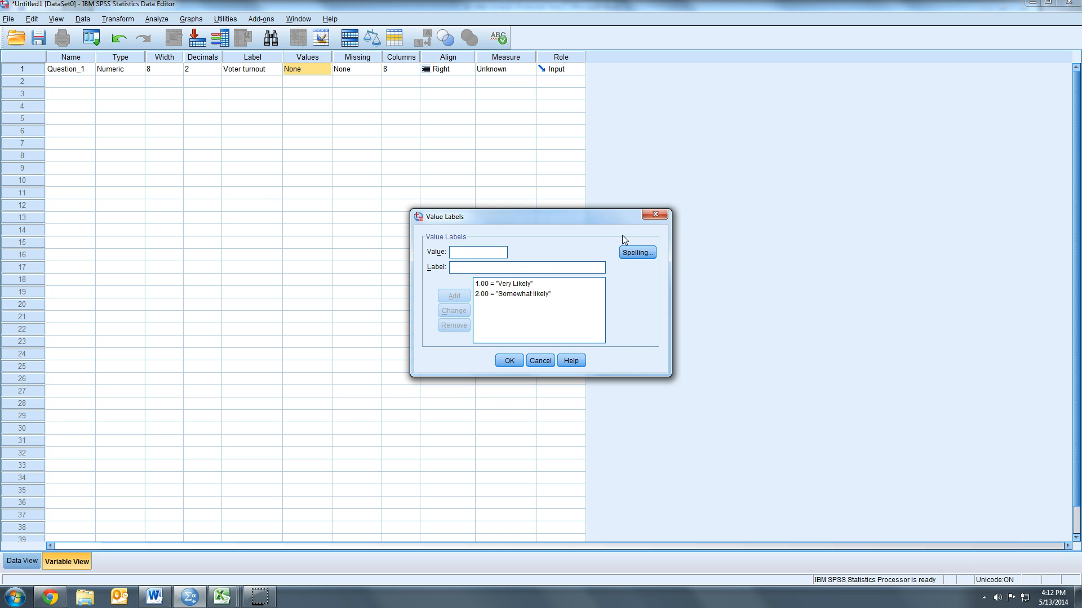
Step: Add the value label "Not Likely" for value 3 and apply the value labels to Question_1
type("3")
key("Tab")
type("Not Likely")
key("Return")
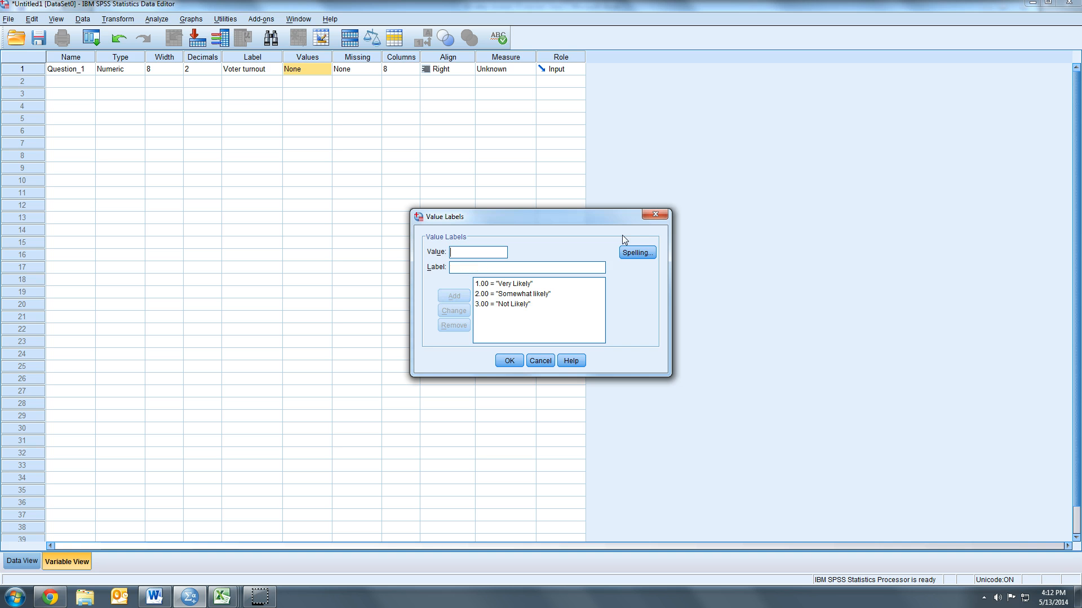
left_click(509, 361)
Step: Try to name the second variable "Question 2" with a space
left_click(71, 84)
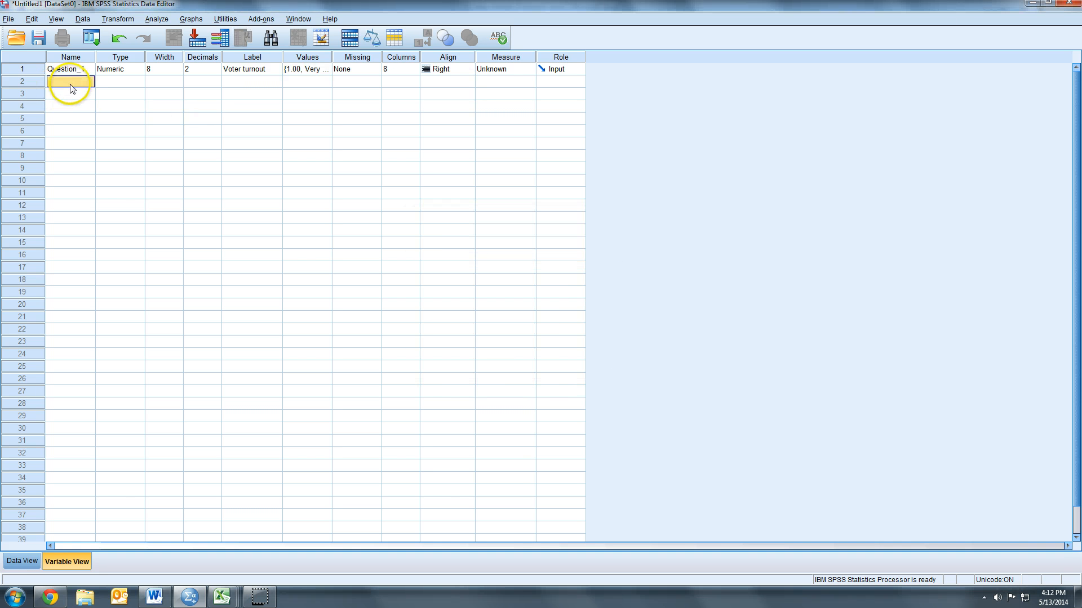
type("Question 2")
key("Return")
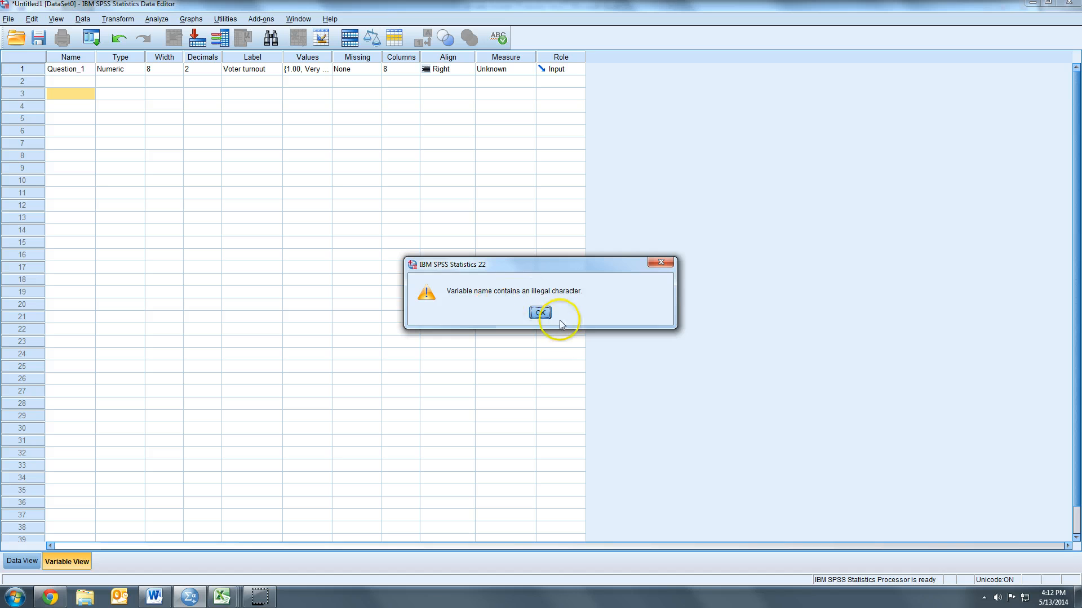
left_click(540, 314)
Step: Name the second variable Question_2, using an underscore
left_click(76, 86)
type("Q")
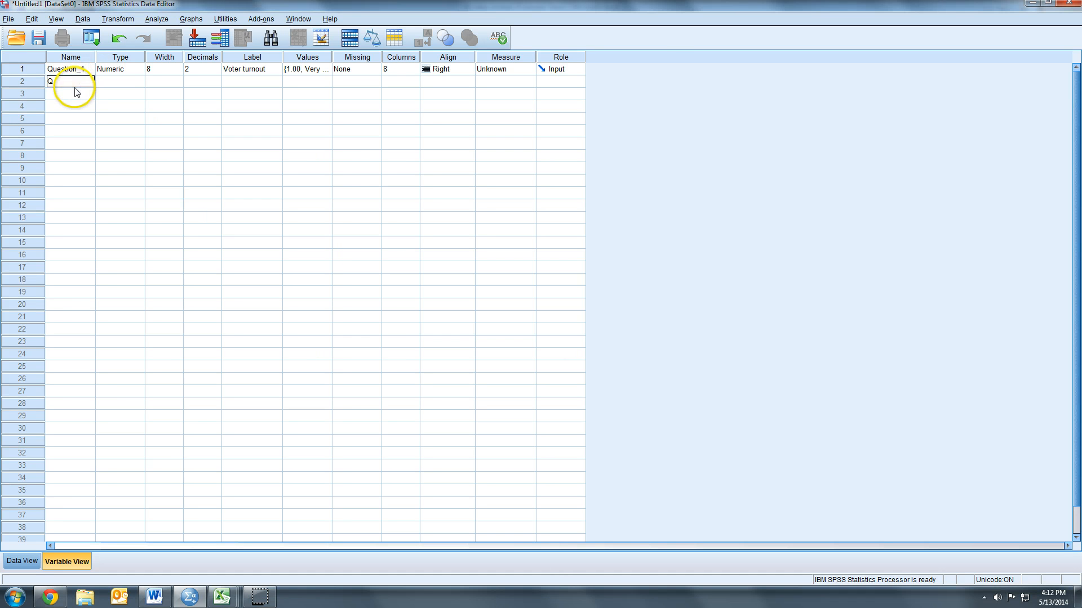
type("uestion_2")
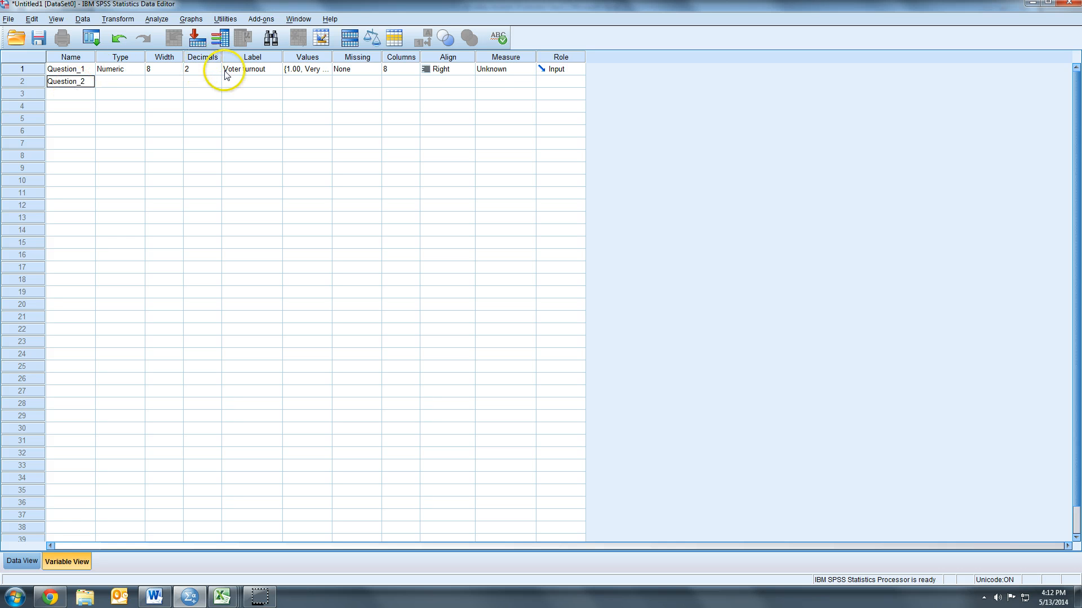
left_click(234, 84)
type("Ballot Test")
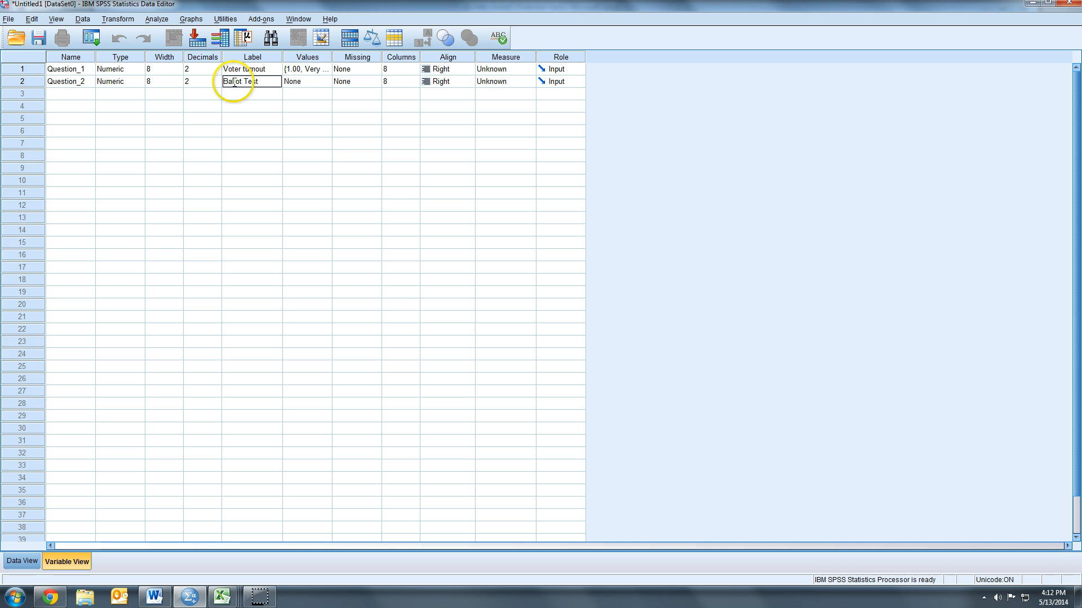
left_click(318, 83)
left_click(327, 81)
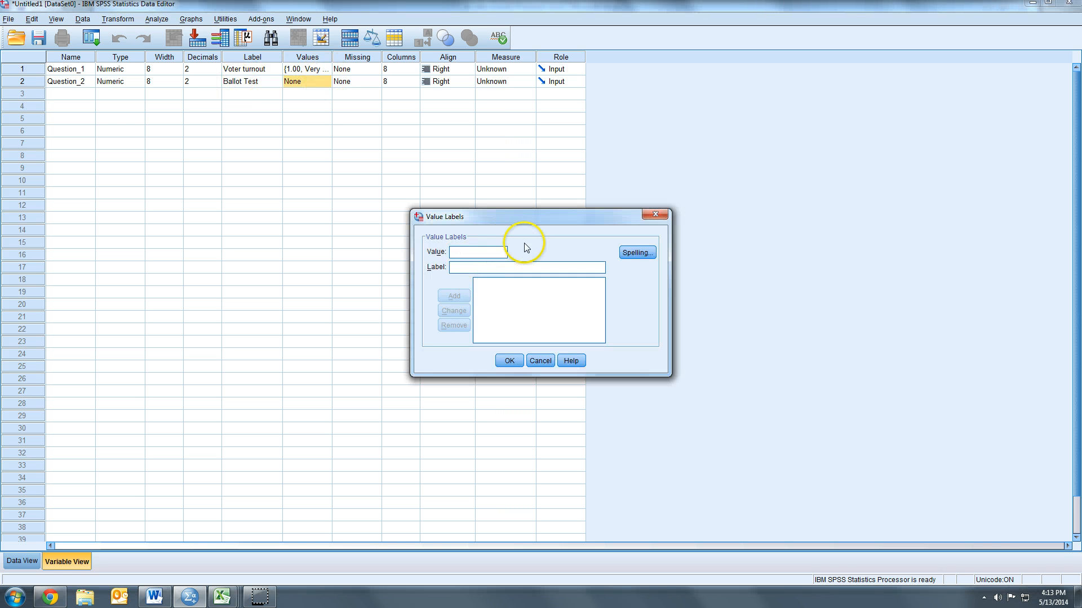
left_click(538, 361)
Step: Set the label of Question_2 to "Gender" and assign the value label "Male" to value 1
left_click(230, 82)
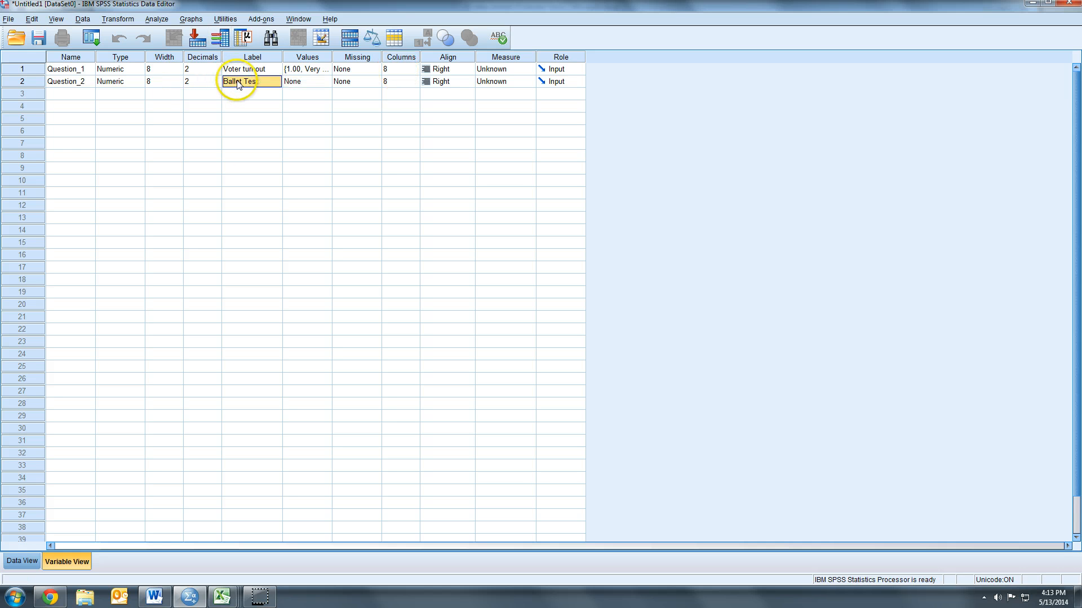
type("Gender")
left_click(315, 82)
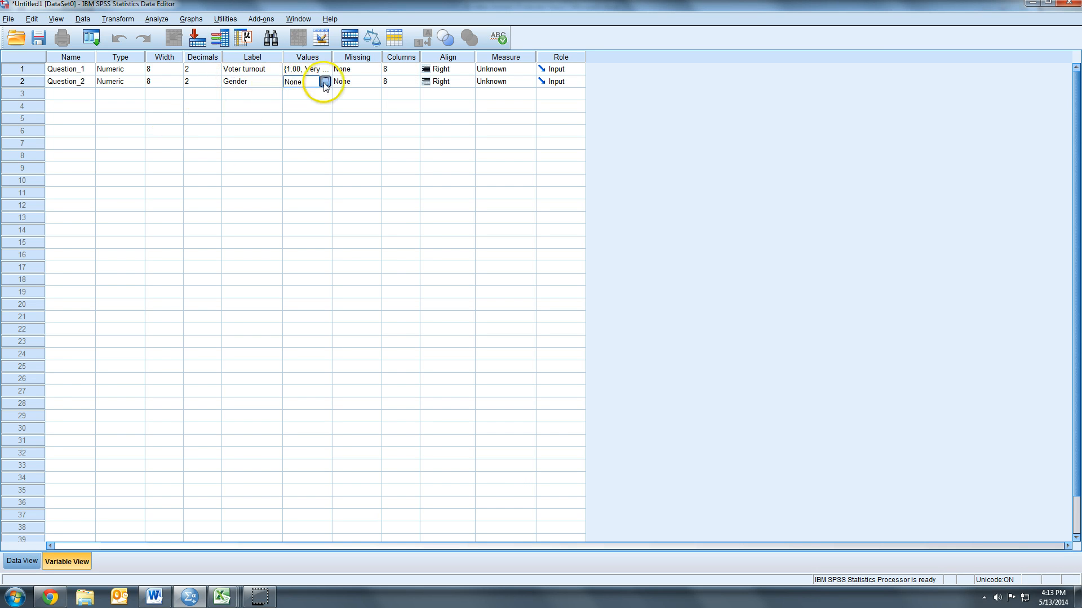
left_click(325, 81)
type("1")
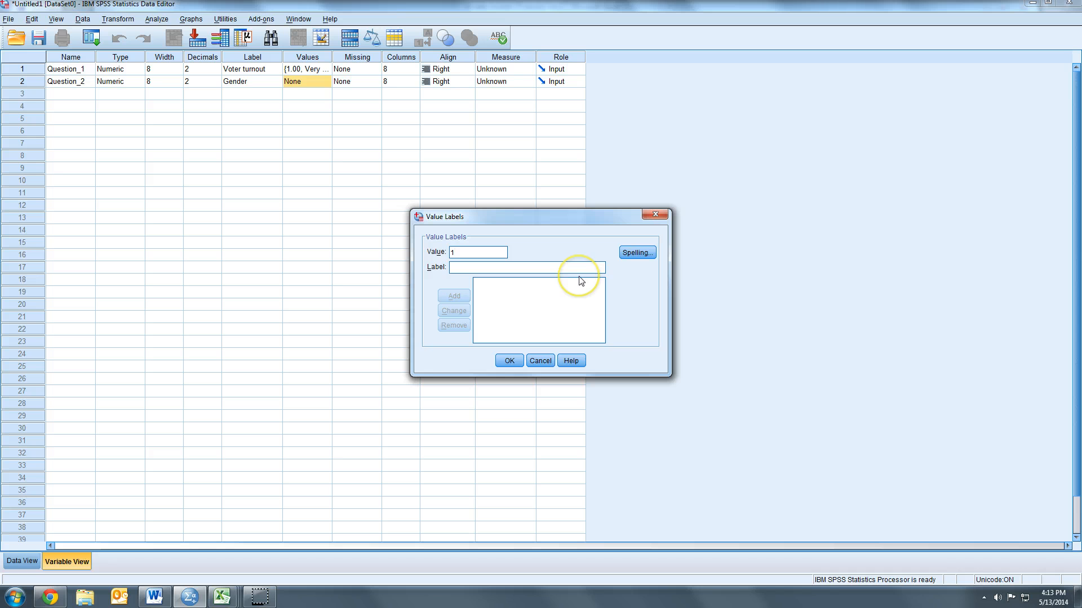
key("Tab")
type("Male")
key("Return")
Step: Add the value label "Female" for value 2 and apply the value labels to Question_2
left_click(453, 253)
left_click_drag(455, 253, 439, 255)
type("2")
left_click(470, 266)
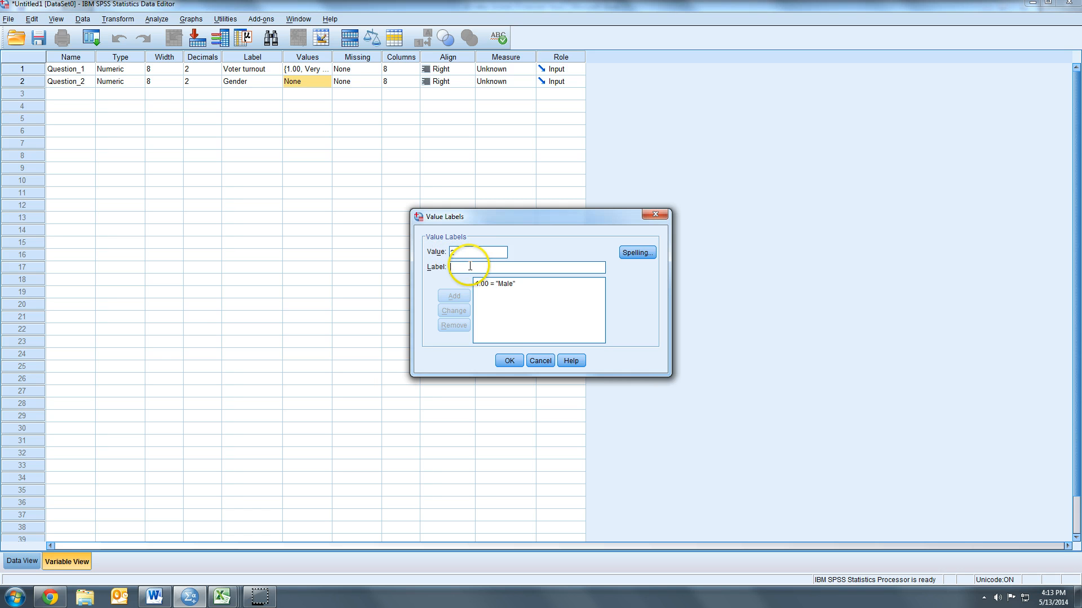
type("Female")
key("Return")
left_click(529, 286)
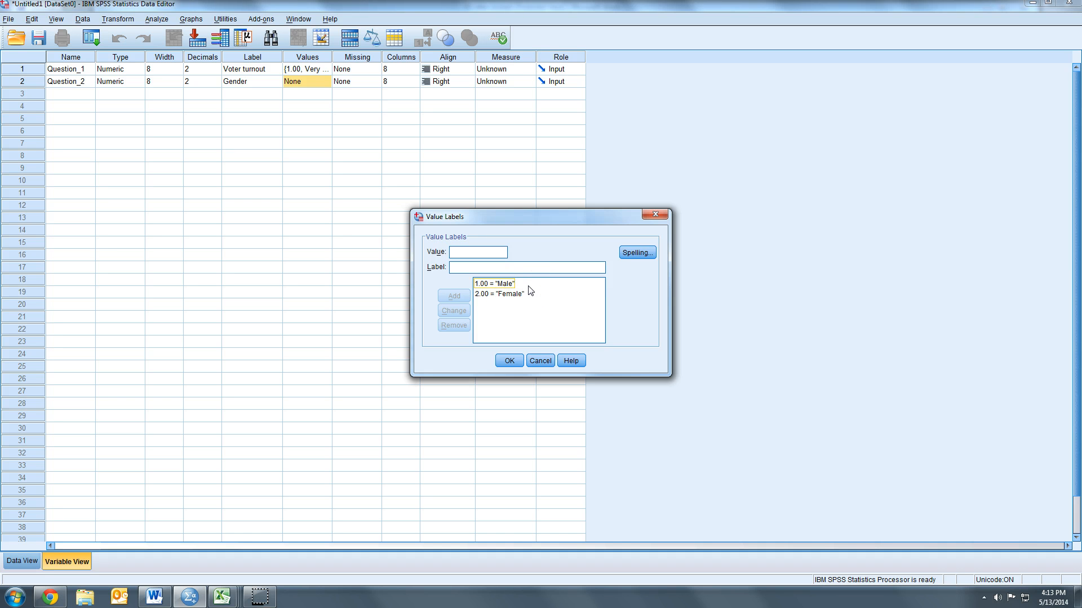
left_click(512, 294)
left_click(516, 362)
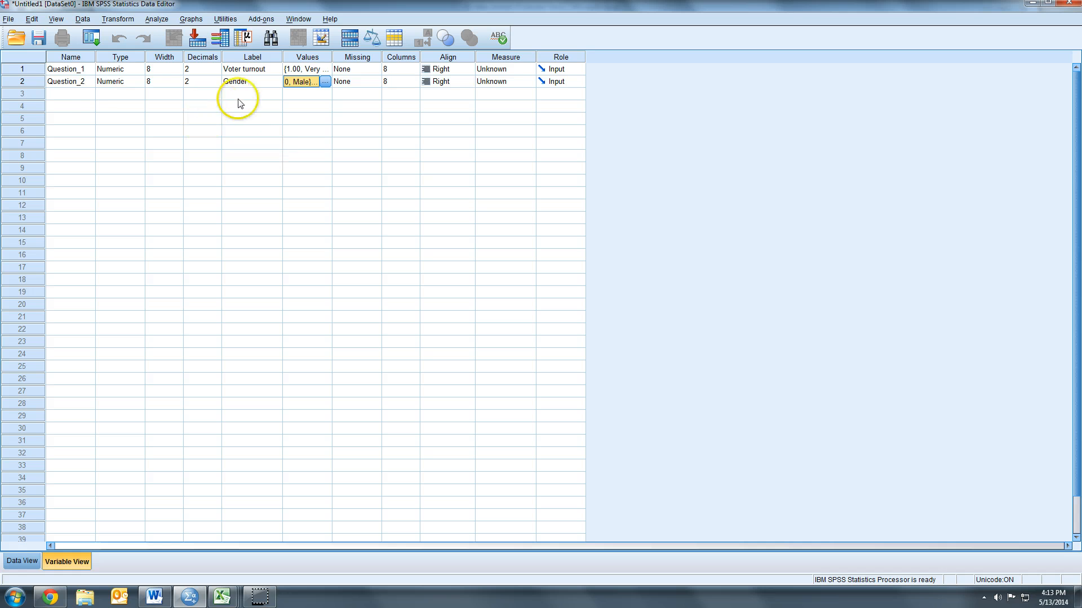
Step: Name the third variable Question_3 and give it the label "Ballot Test for Gov"
left_click(68, 96)
type("Question_3")
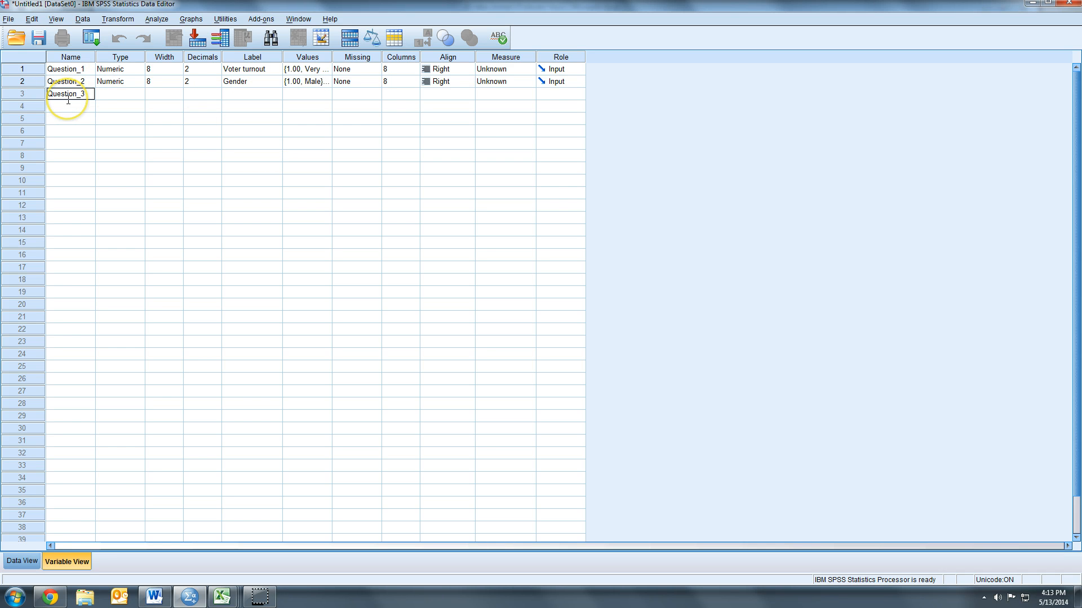
key("Tab")
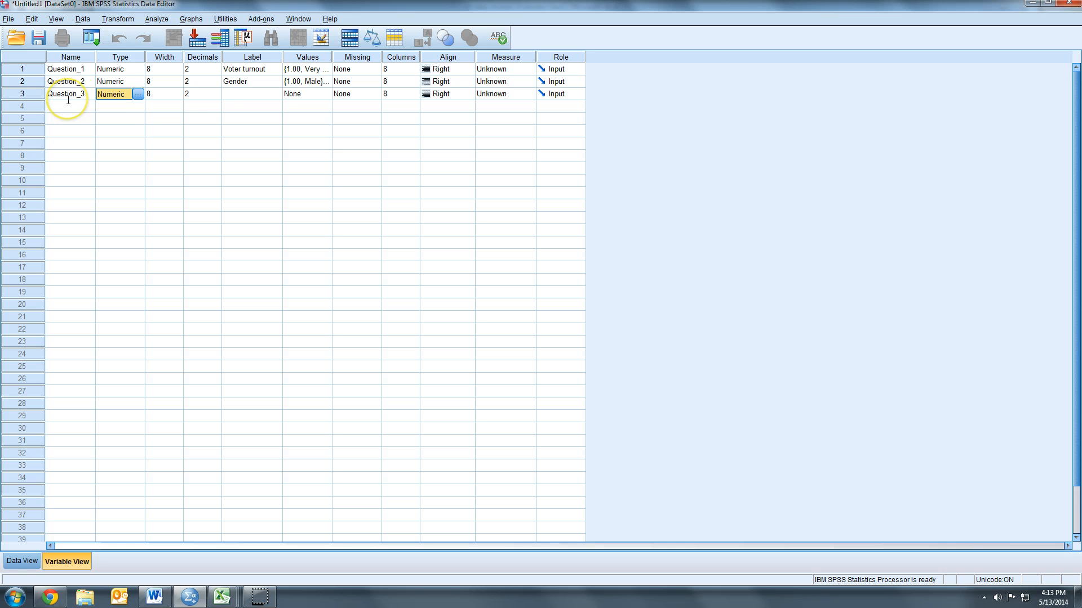
left_click(274, 94)
type("Ballot Tes")
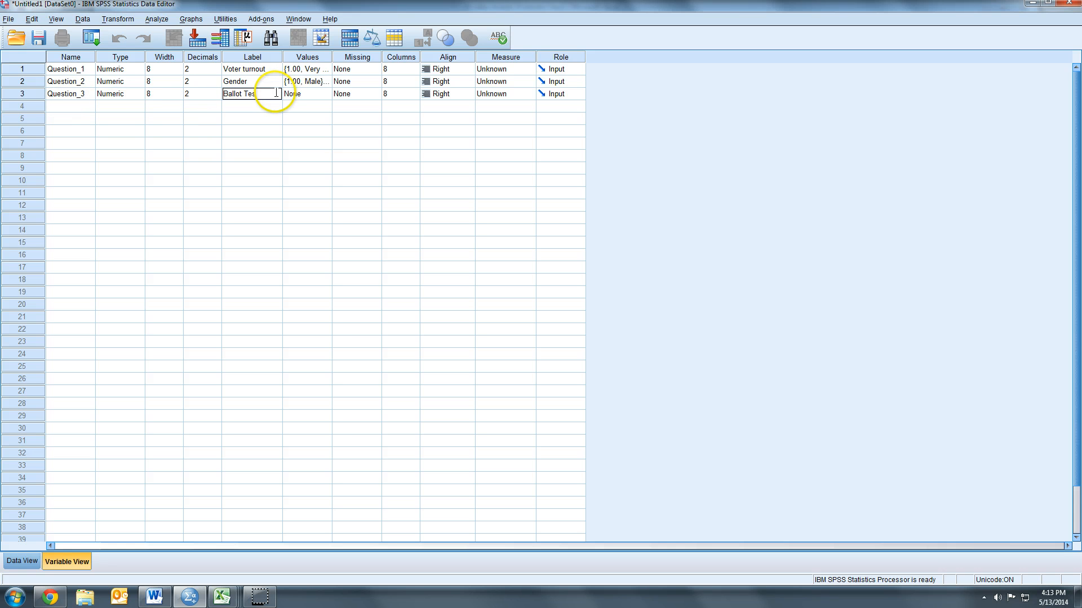
type("t for Gov")
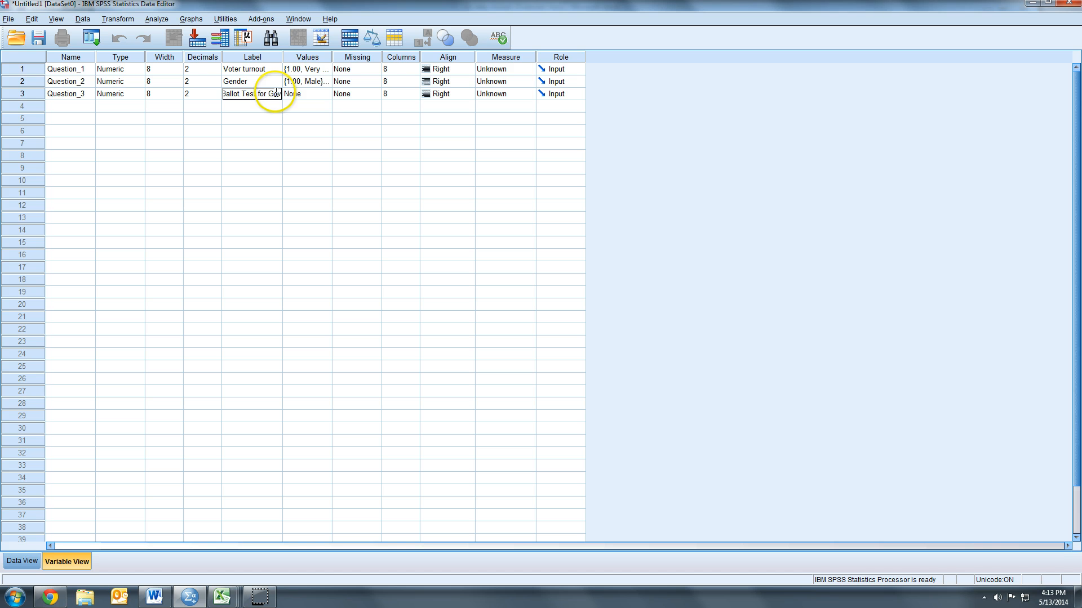
Step: Open the value labels of Question_3 and assign candidates' first names to values 1, 2 and 3
double_click(325, 96)
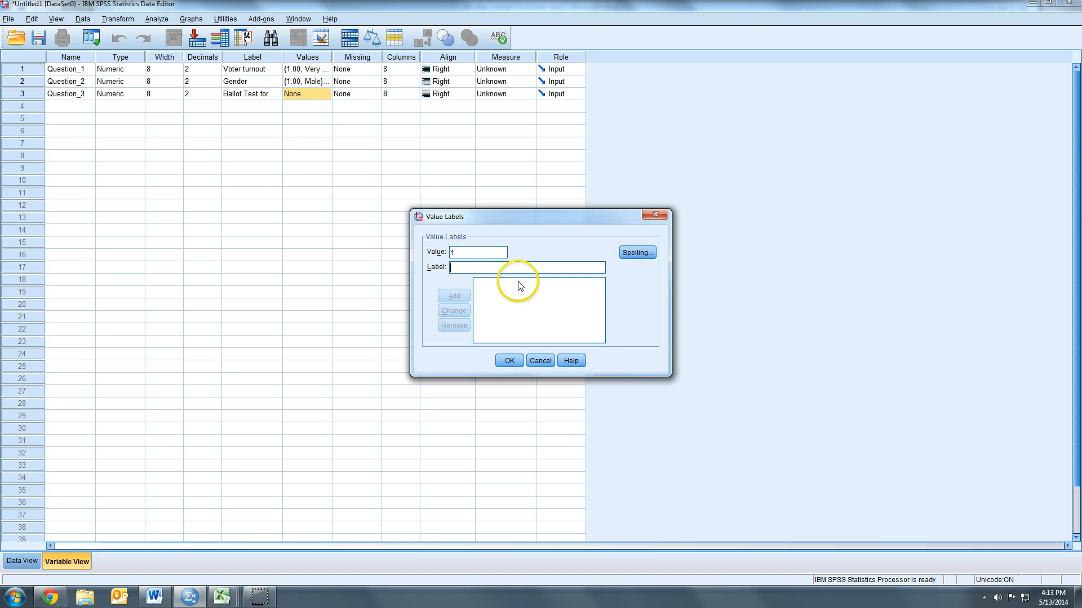
type("Mark")
key("alt+a")
type("John")
key("alt+a")
type("3")
key("Tab")
type("S")
key("alt+a")
Step: Assign a fourth candidate's first name to value 4 and "Undecided" to value 5, and apply the value labels to Question_3
type("Hea")
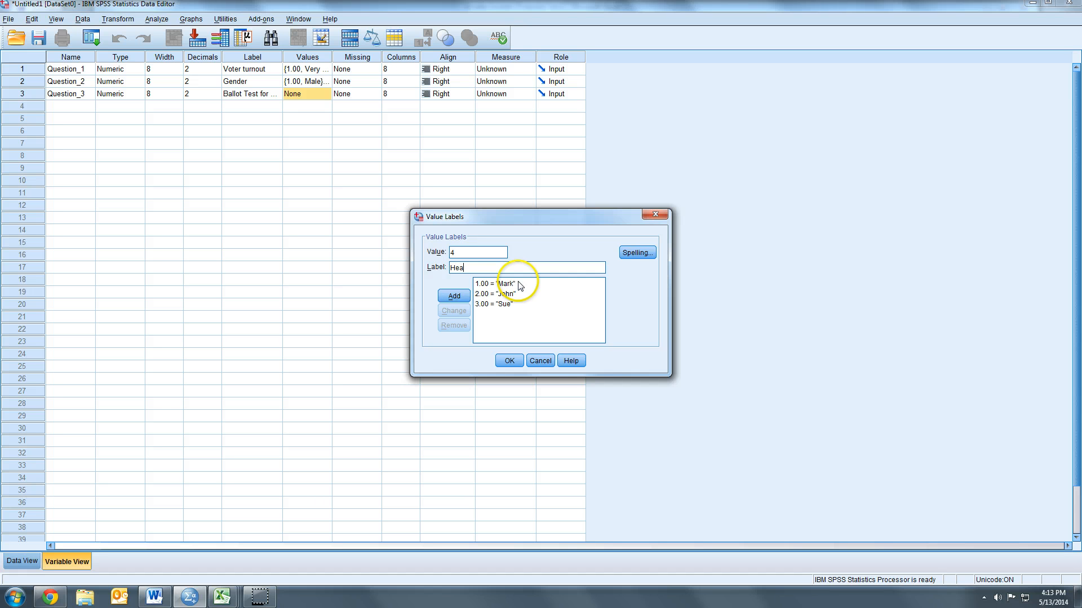
type("lther")
key("alt+a")
type("5")
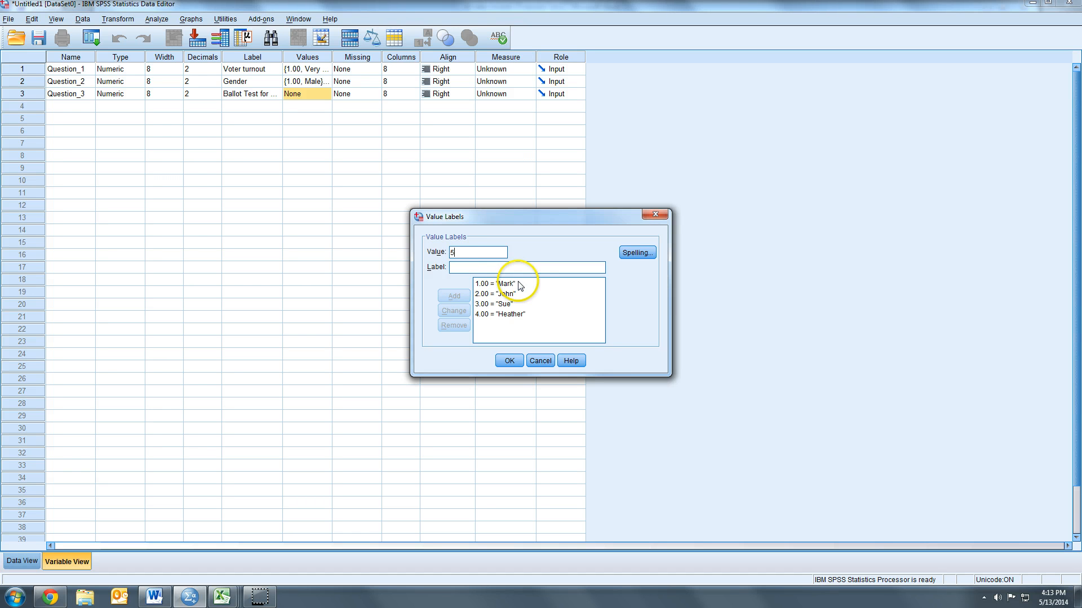
type(".00 = \"Undecided")
key("alt+a")
left_click(509, 360)
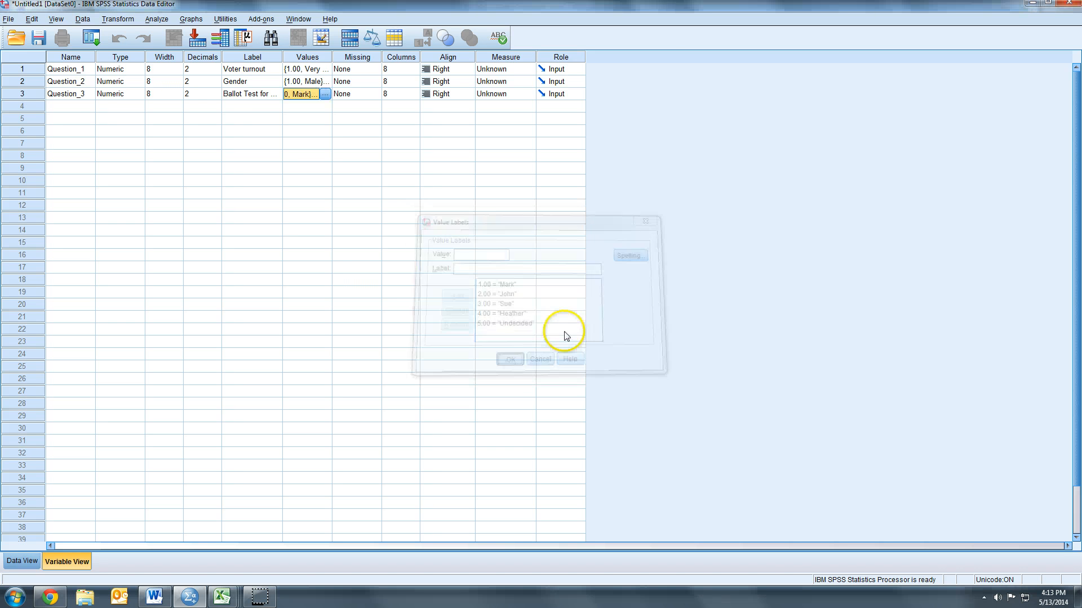
Step: Name the fourth variable Question_4 and give it the label "Ballot Test for Lt. Gov"
left_click(72, 106)
type("Qu")
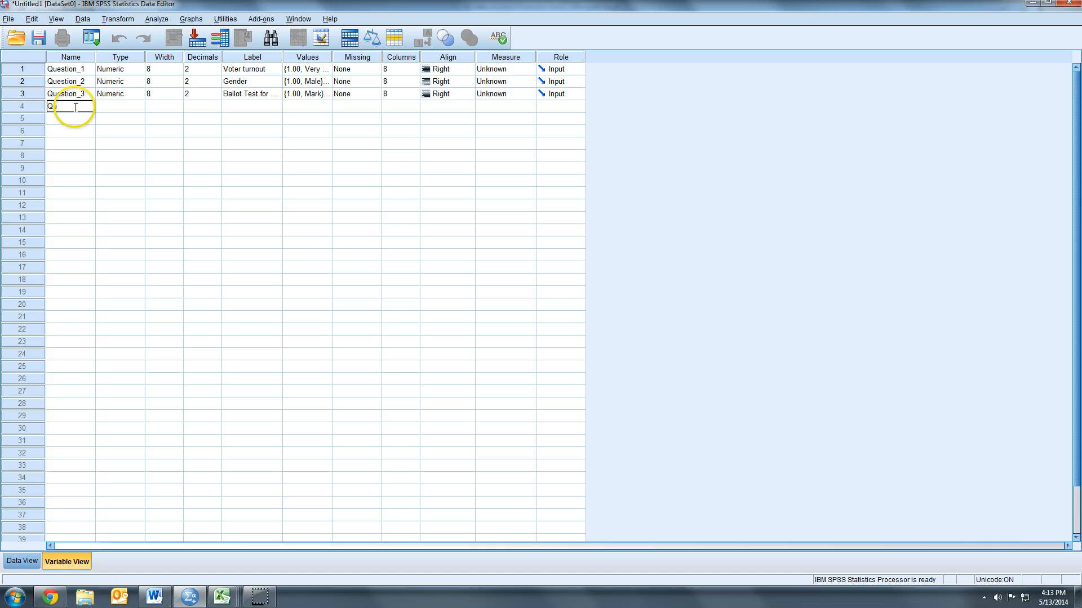
type("estion_4")
left_click(242, 107)
type("Ball")
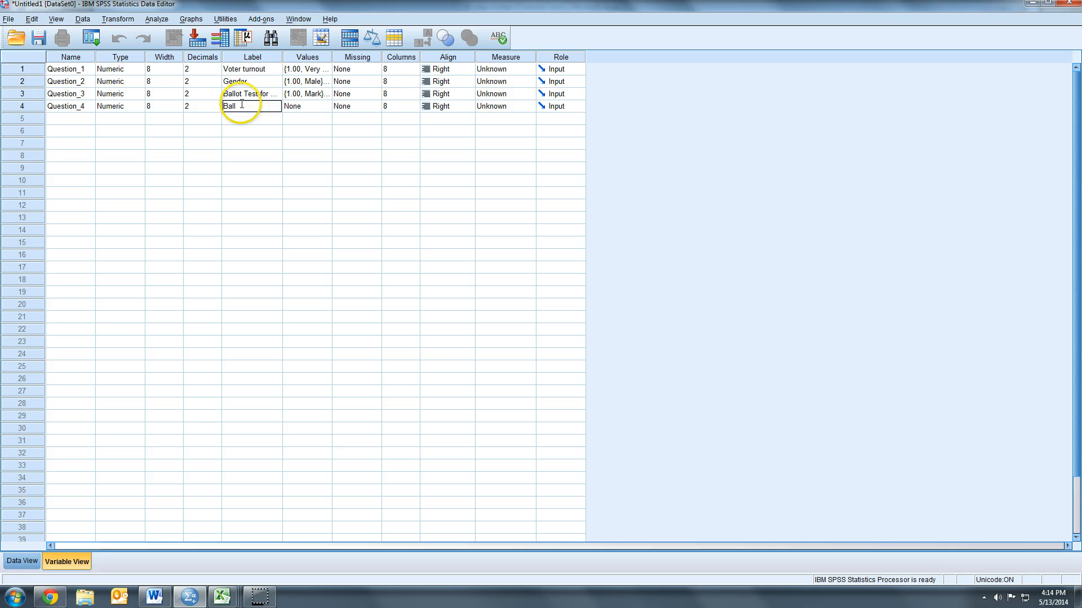
type("ot Test for Lt. Gov")
Step: Open the value labels of Question_4 and assign "Brown" to value 1, "Green" to 2 and "Black" to 3
left_click(324, 107)
left_click(325, 107)
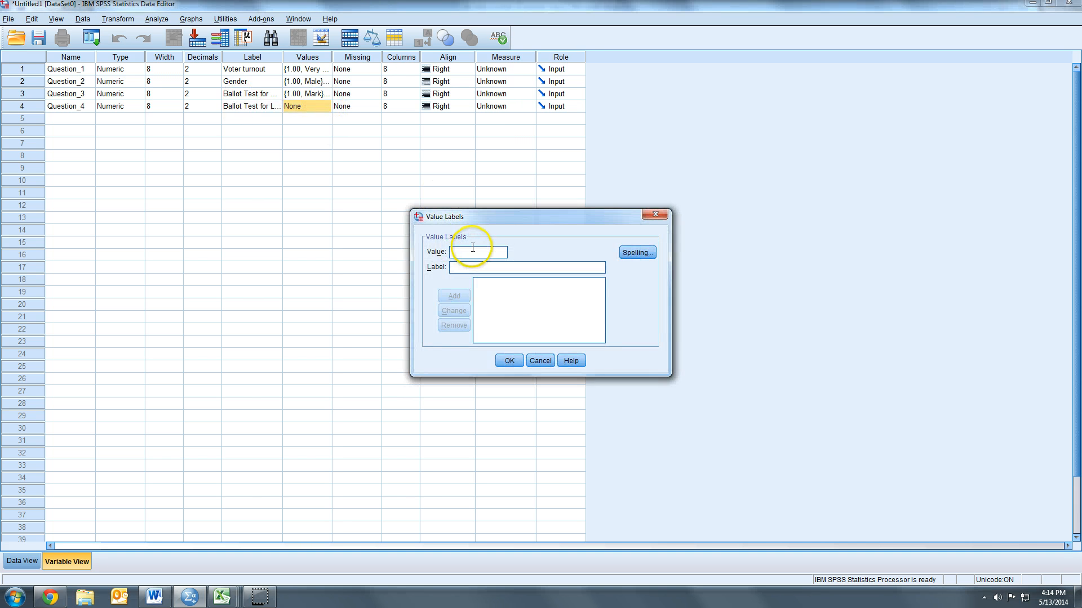
type("Brown")
key("Return")
key("Tab")
type("Green")
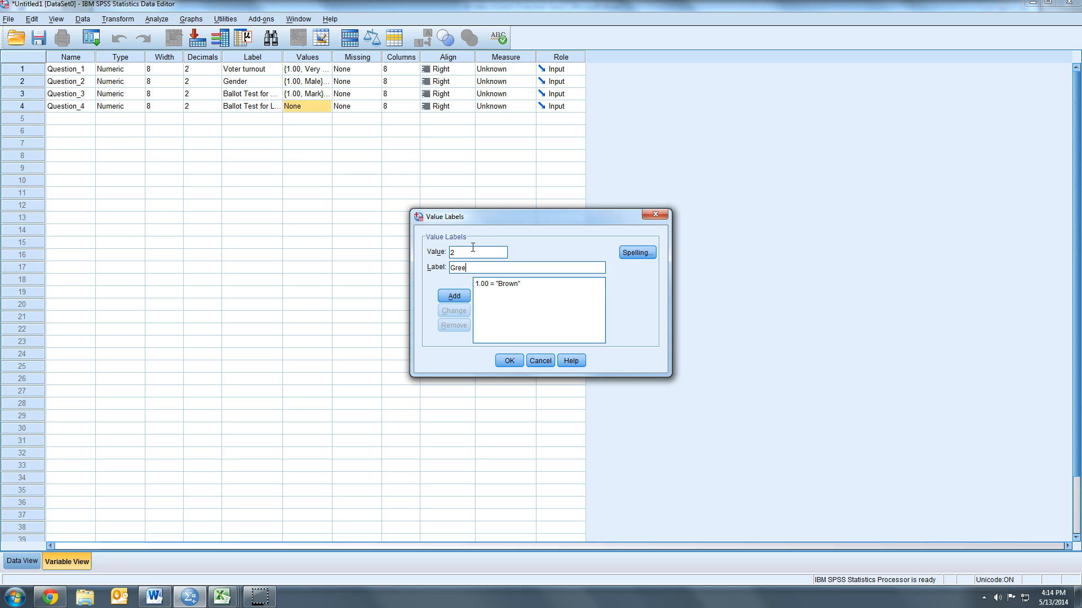
key("Return")
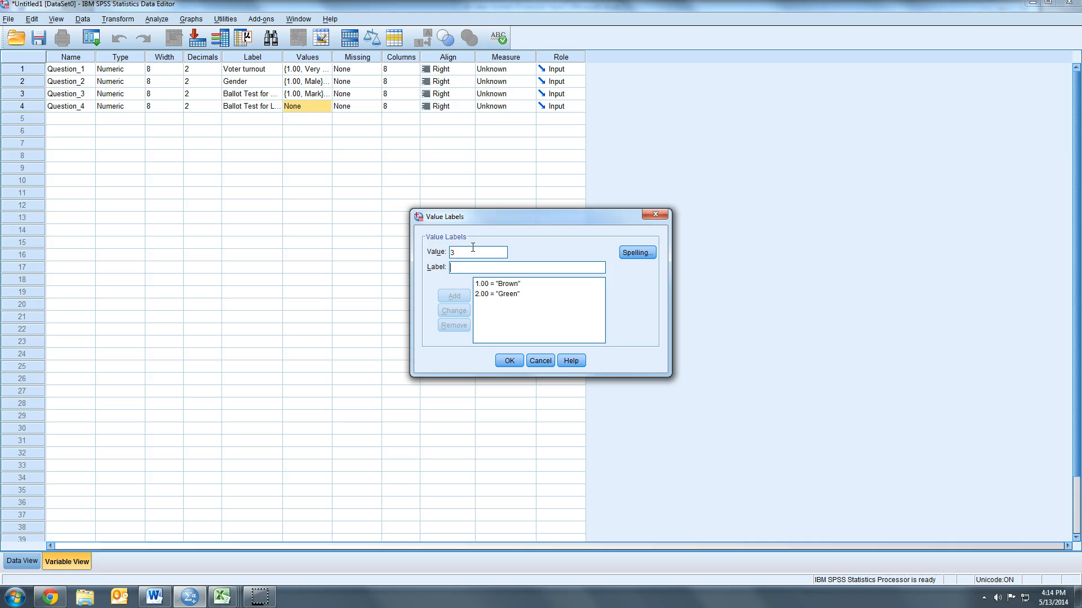
key("Tab")
type("Black")
key("Return")
Step: Assign "White" to value 4, "Blue" to 5 and "Undecided" to 6, and apply the value labels to Question_4
type("H")
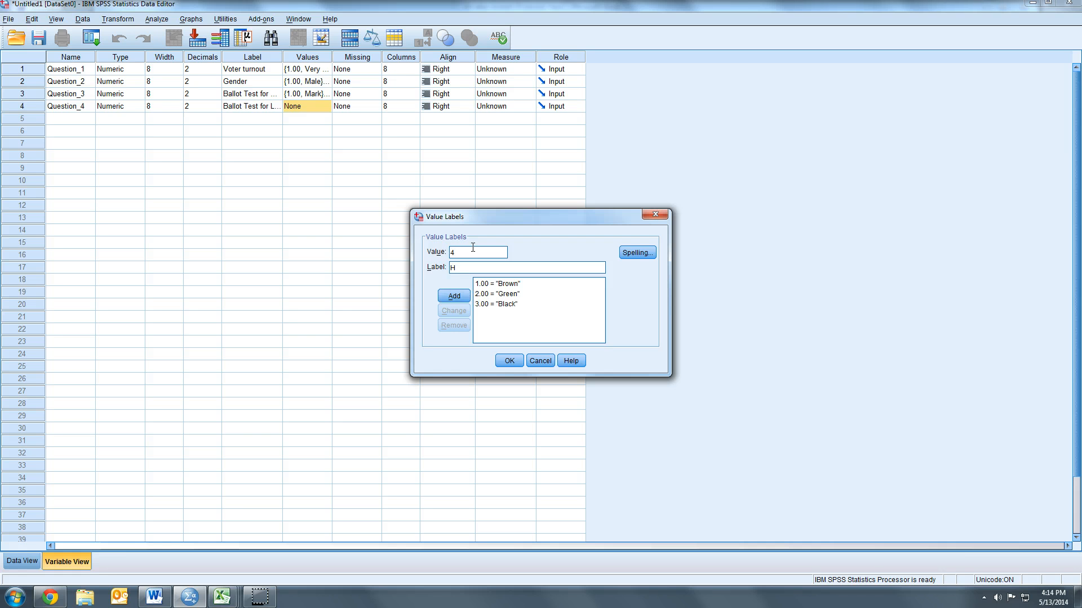
type("hite")
key("Return")
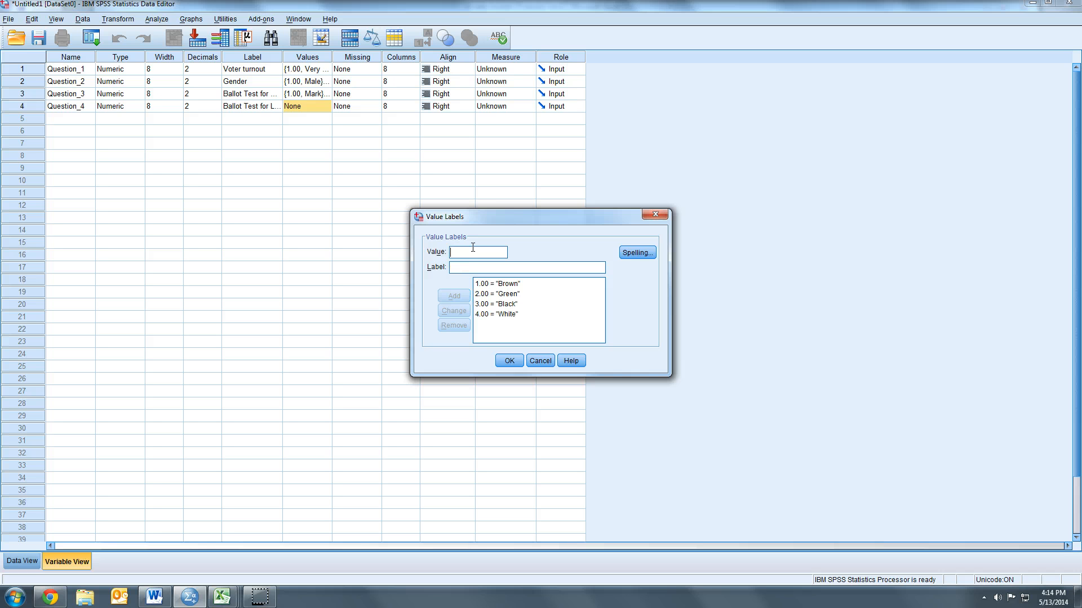
type("Blue")
key("Return")
type("Unde")
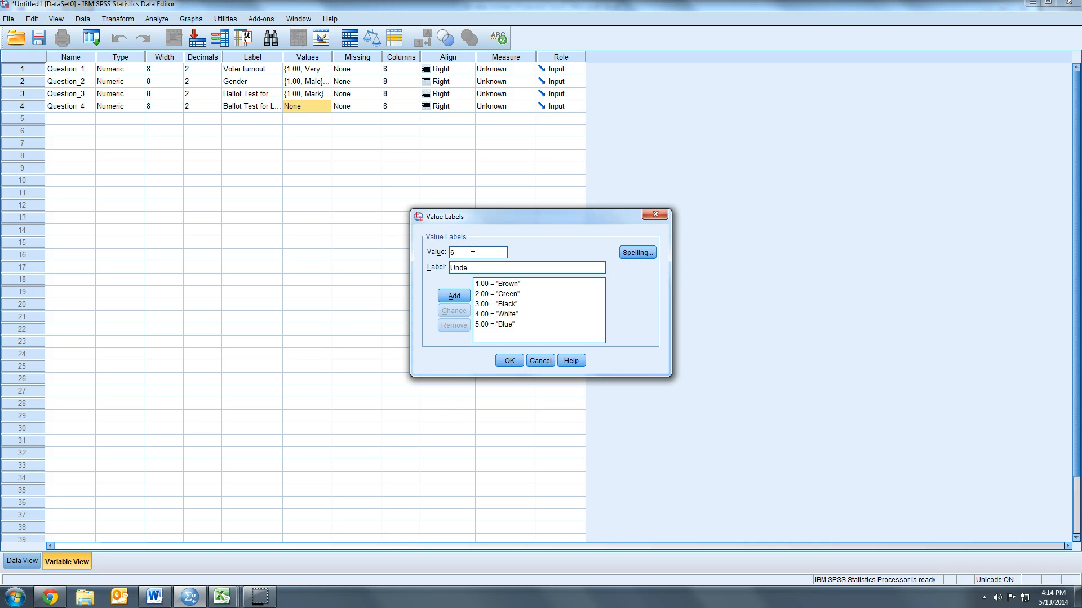
type("iccided")
key("Return")
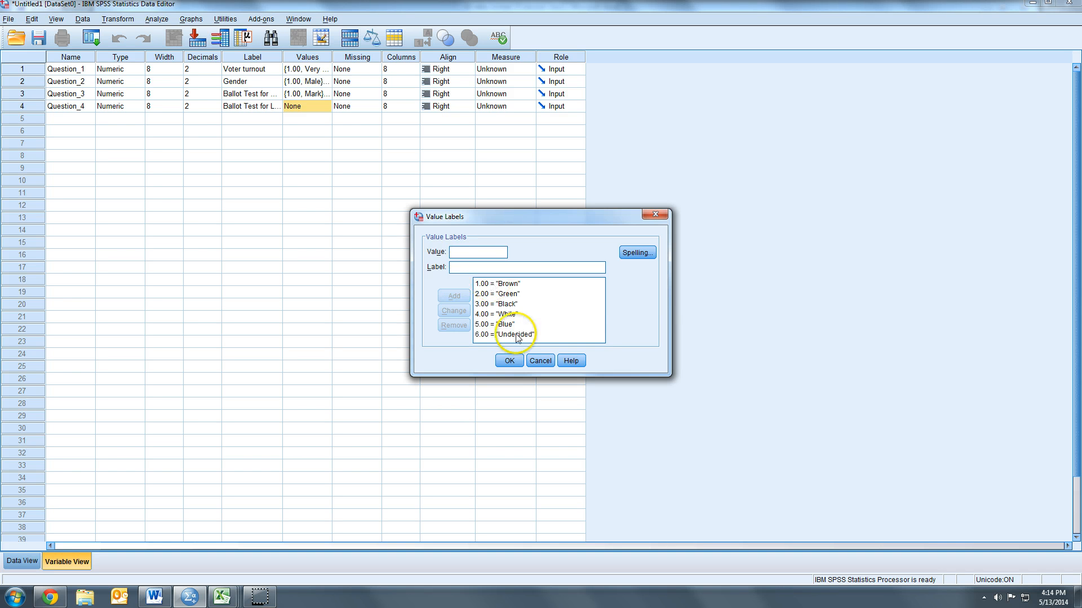
left_click(509, 360)
Step: Name the fifth variable Question_5 and give it the label "Age"
left_click(81, 119)
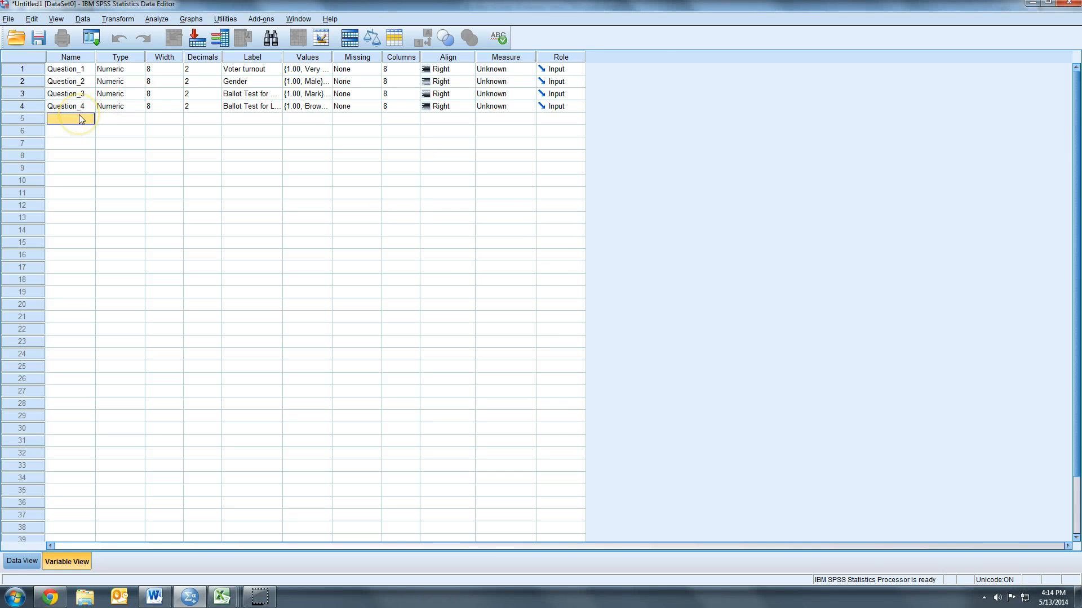
double_click(80, 116)
type("Question_5")
left_click(261, 118)
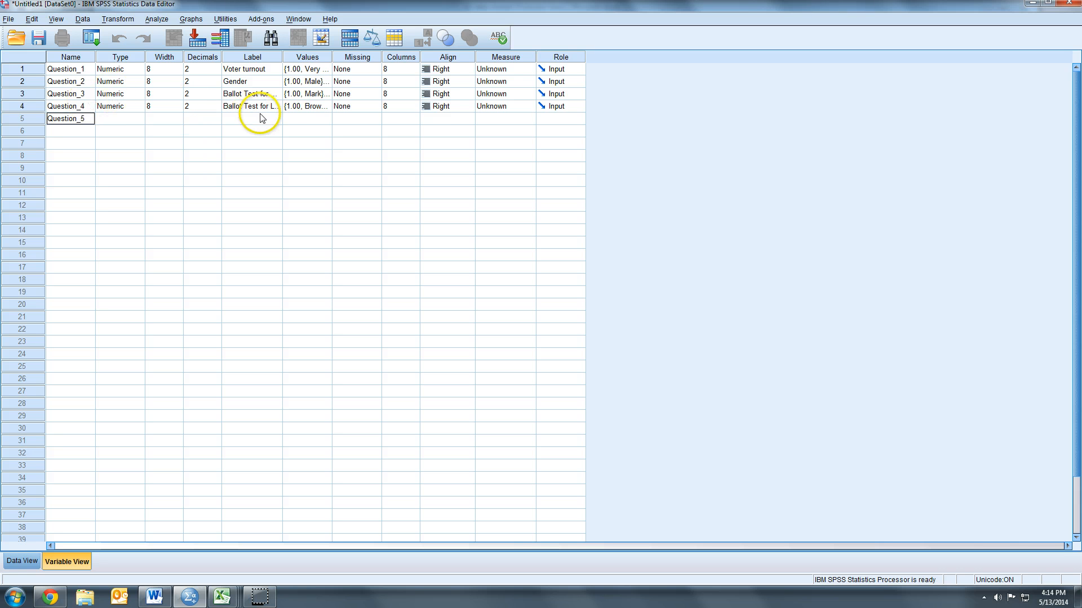
type("Age")
Step: Give Question_5 the value labels "18-44" for 1, "45-64" for 2 and "65+" for 3, and apply them
left_click(297, 120)
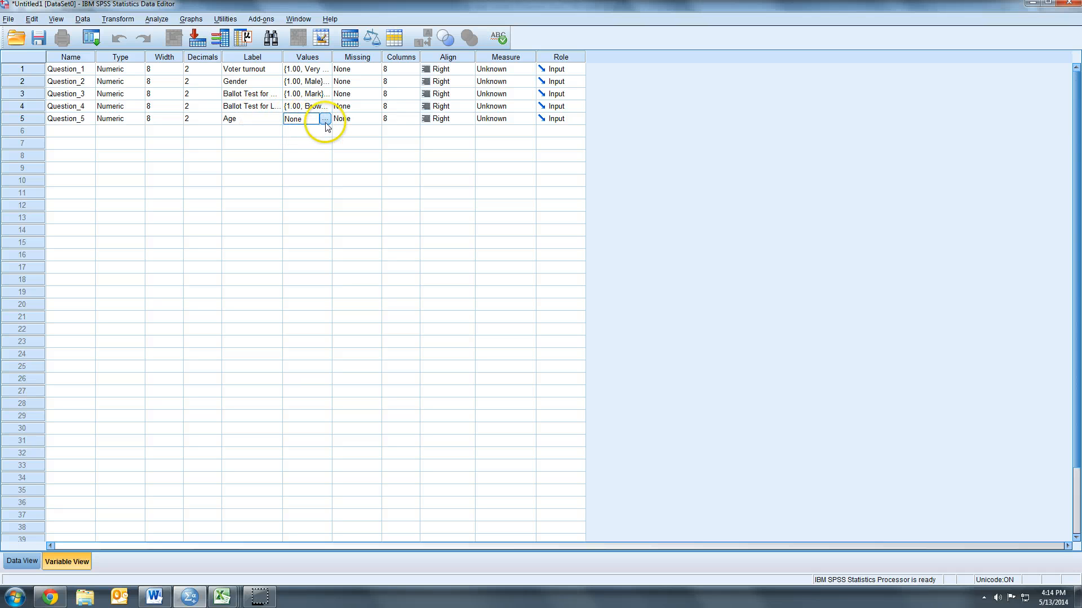
left_click(326, 119)
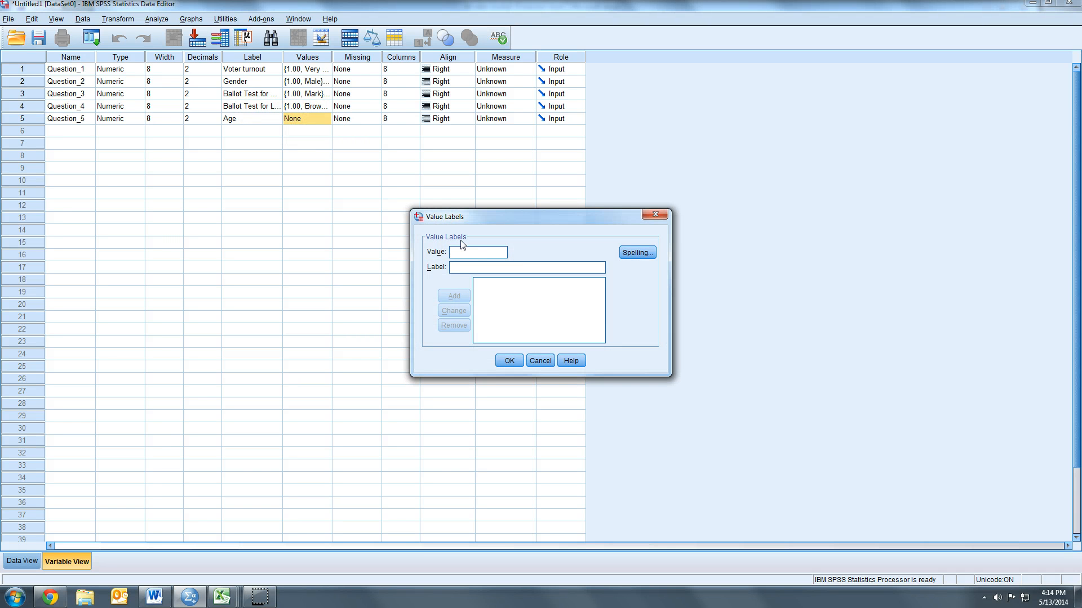
type("18-44")
key("Return")
type("45-64")
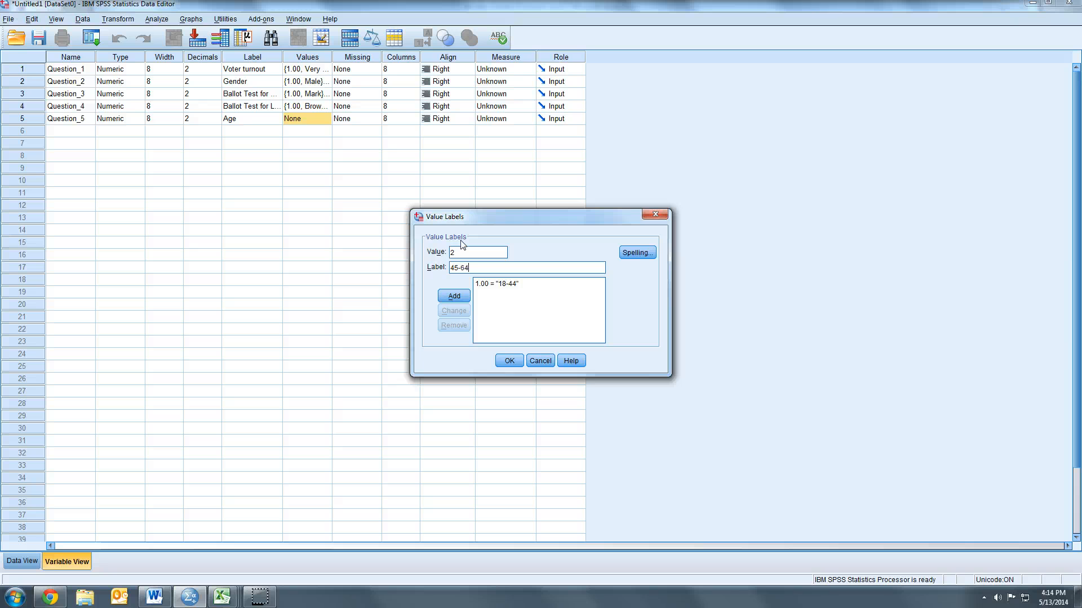
key("Return")
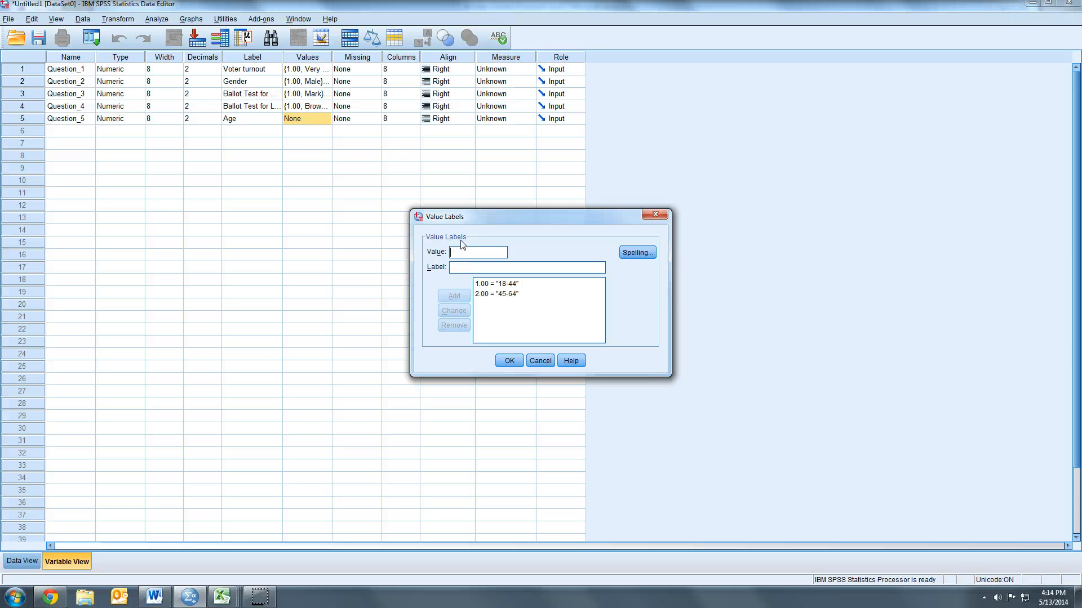
type("65+")
key("Return")
left_click(509, 362)
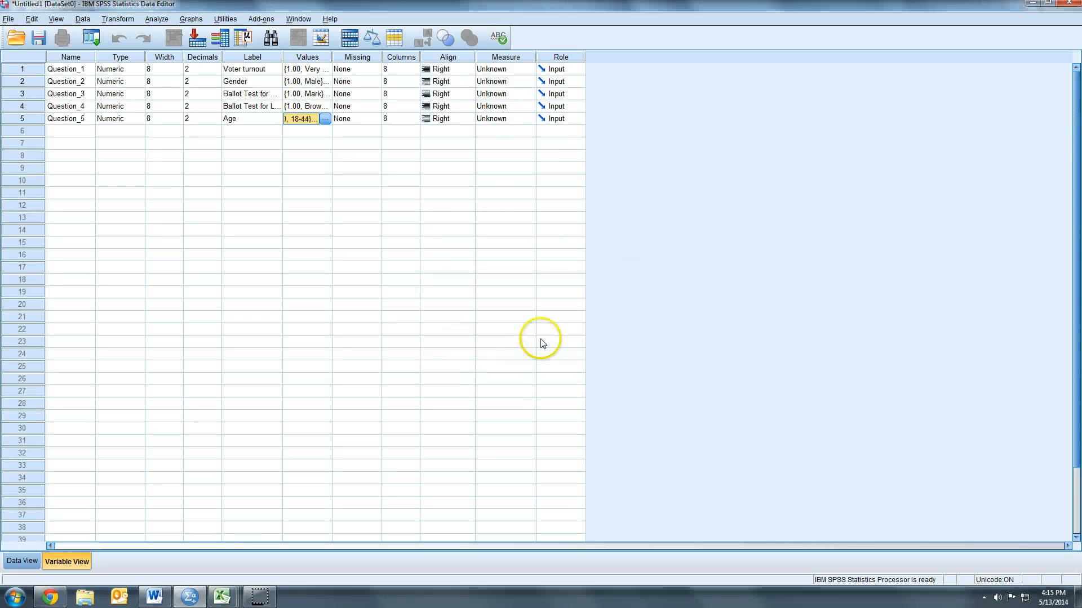
left_click(346, 133)
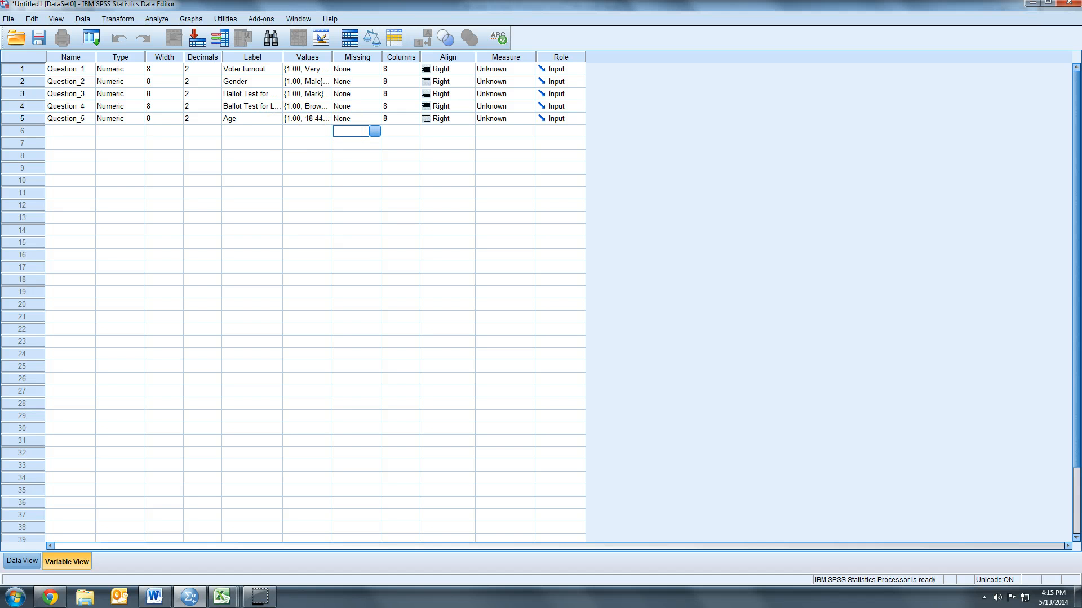
Step: Switch to the "full results" workbook in Excel and copy the survey answers in cells AI2 to AM419
left_click(220, 596)
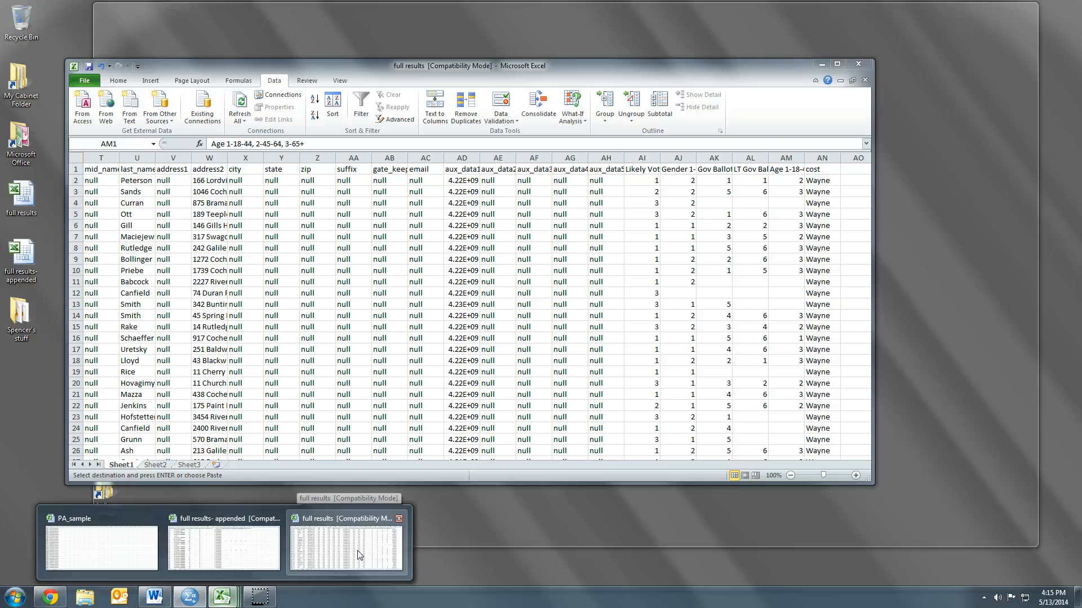
left_click(359, 555)
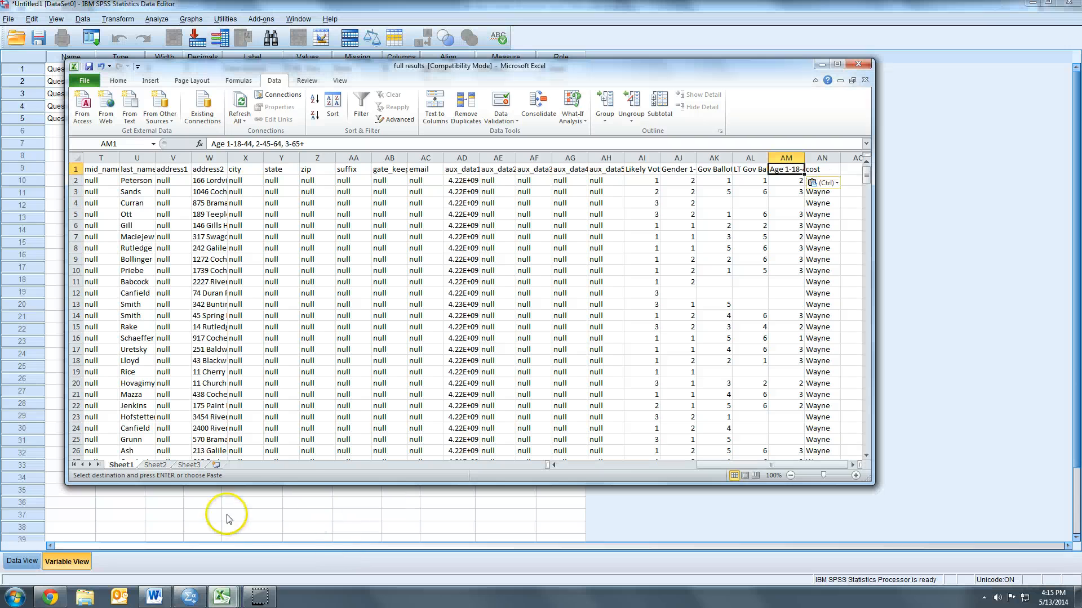
scroll(228, 516, "down", 1)
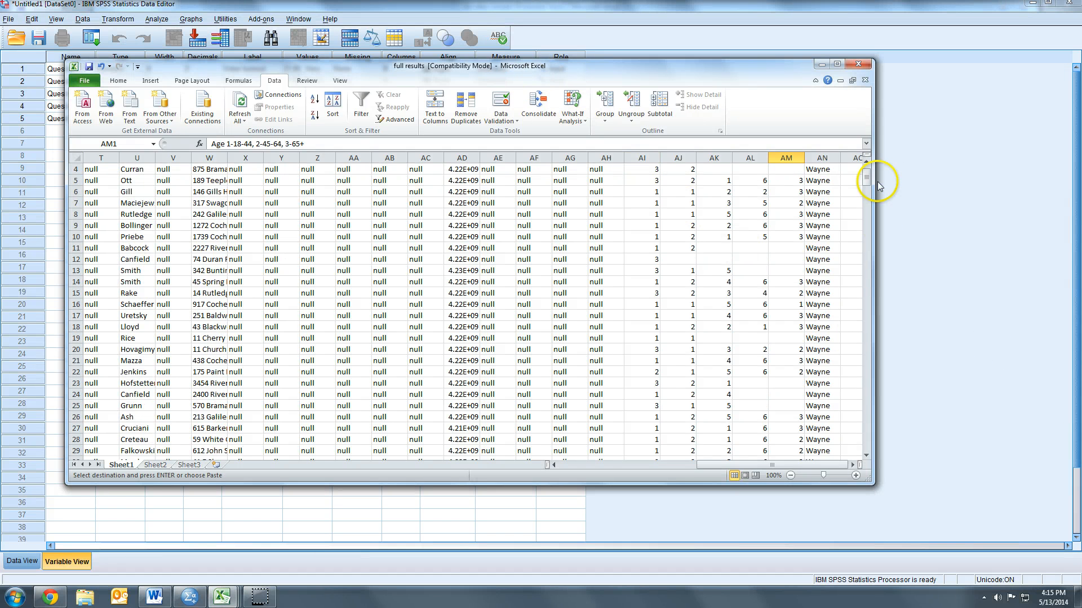
scroll(869, 180, "up", 1)
left_click(641, 180)
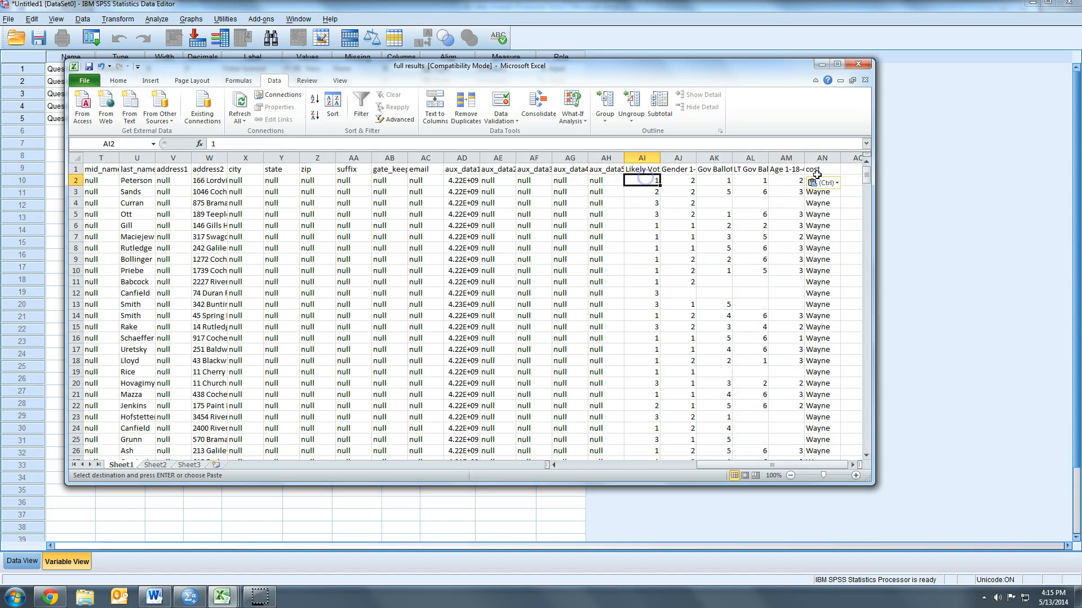
left_click_drag(867, 173, 892, 468)
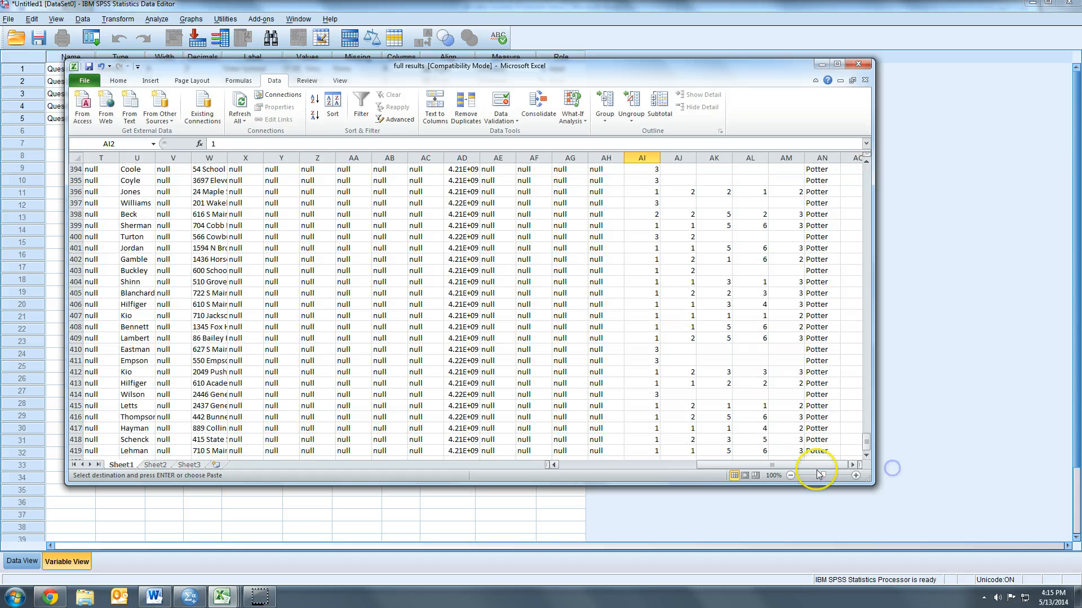
left_click(786, 449, "shift")
key("ctrl+c")
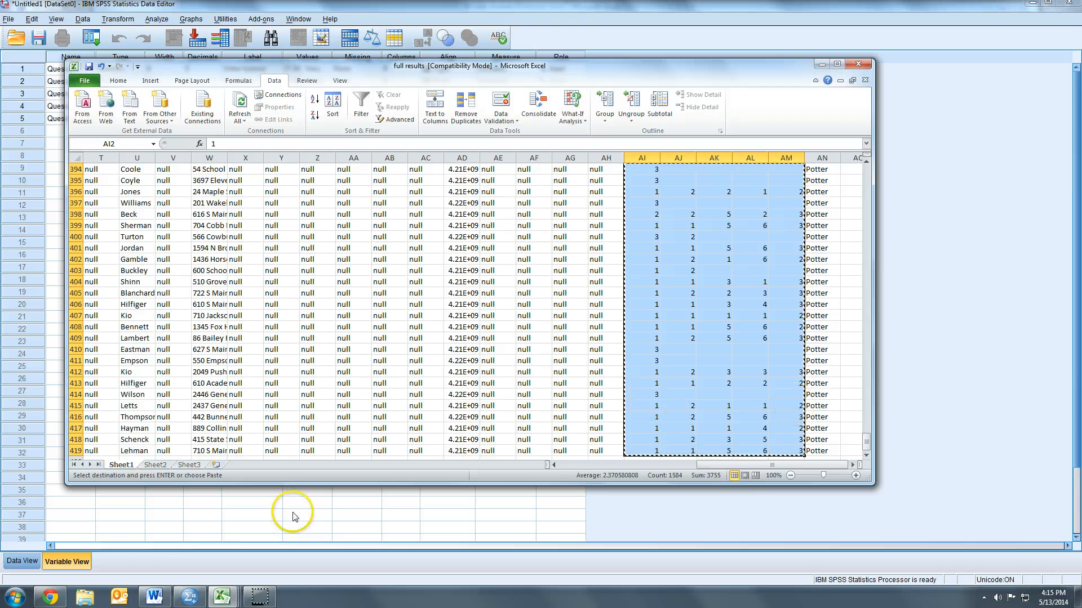
Step: Switch back to SPSS and paste the copied answers into the data sheet, starting at case 1 of Question_1
left_click(190, 597)
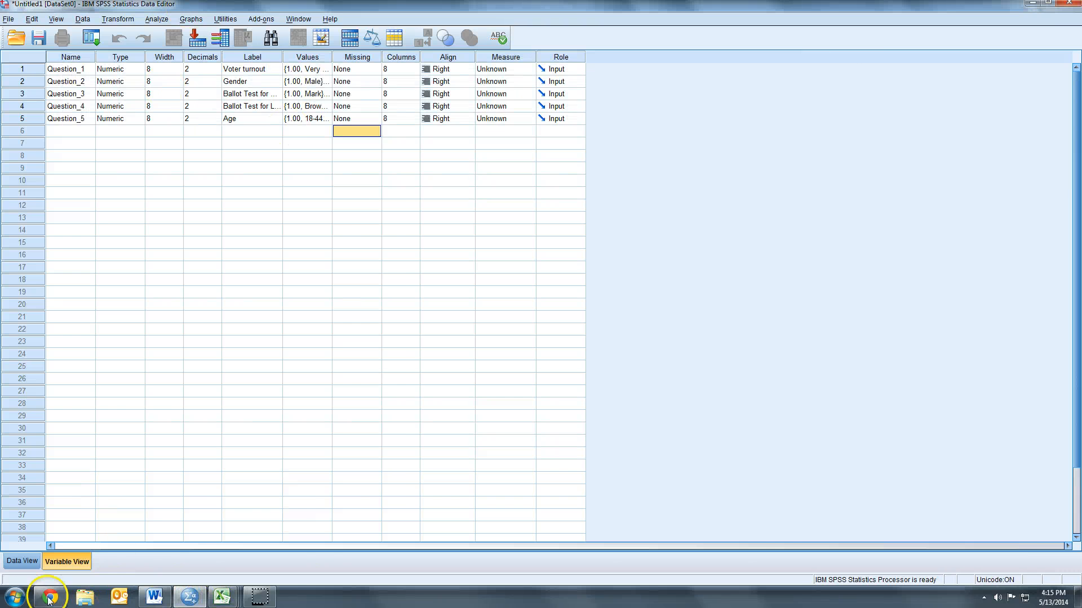
left_click(23, 561)
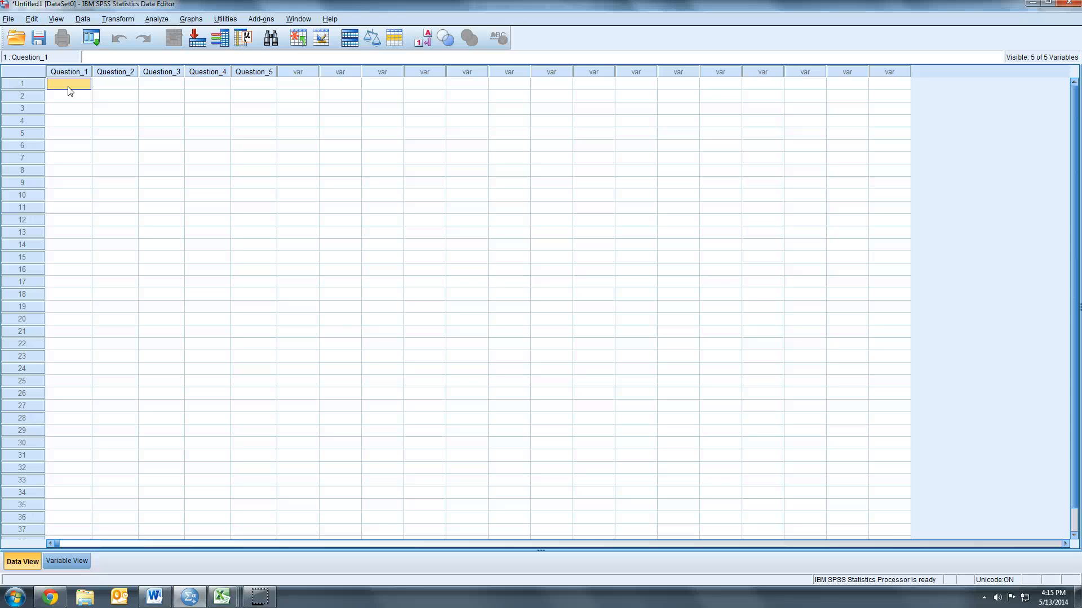
left_click(67, 84)
key("ctrl+v")
left_click(158, 20)
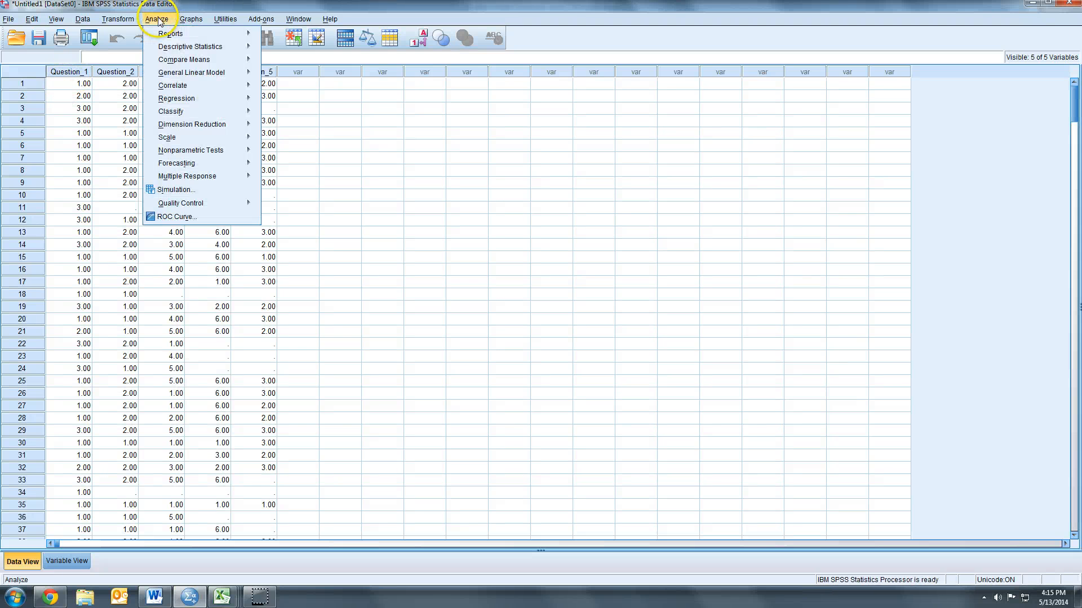
mouse_move(225, 46)
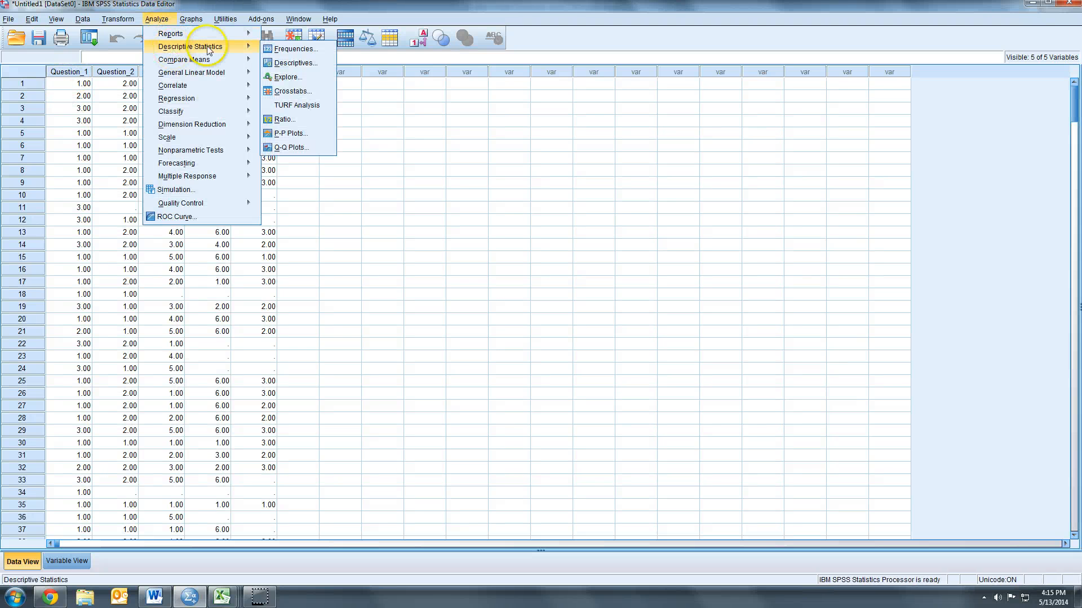
left_click(286, 62)
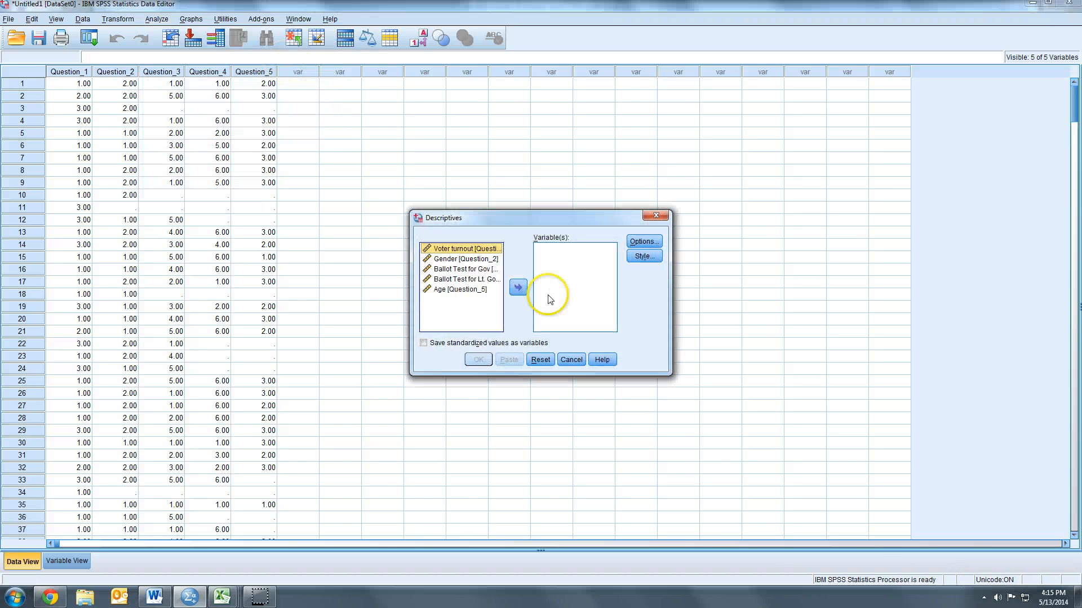
left_click(471, 290, "shift")
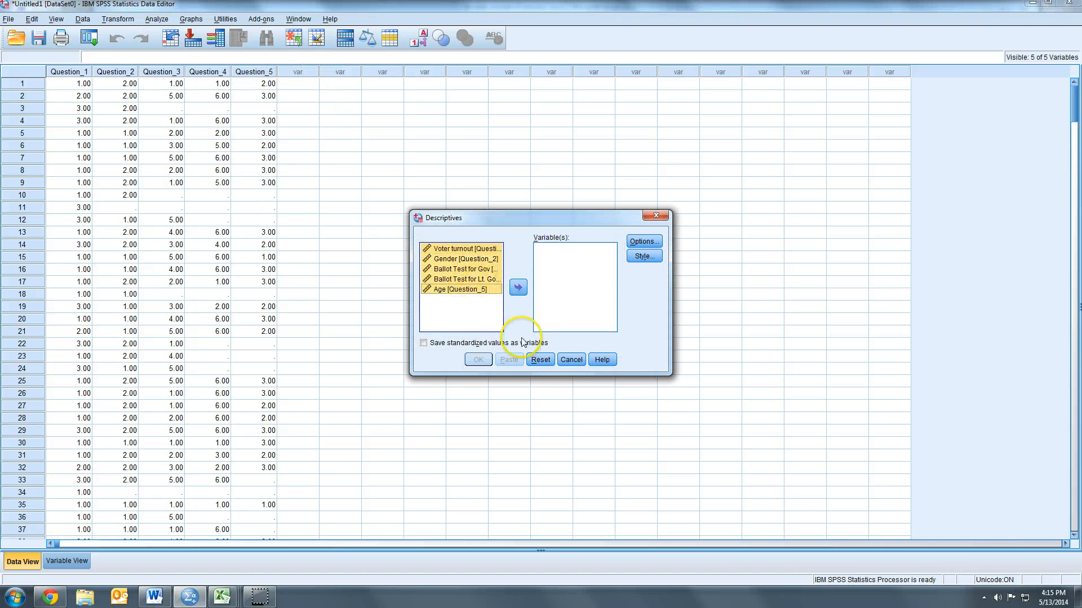
left_click(570, 359)
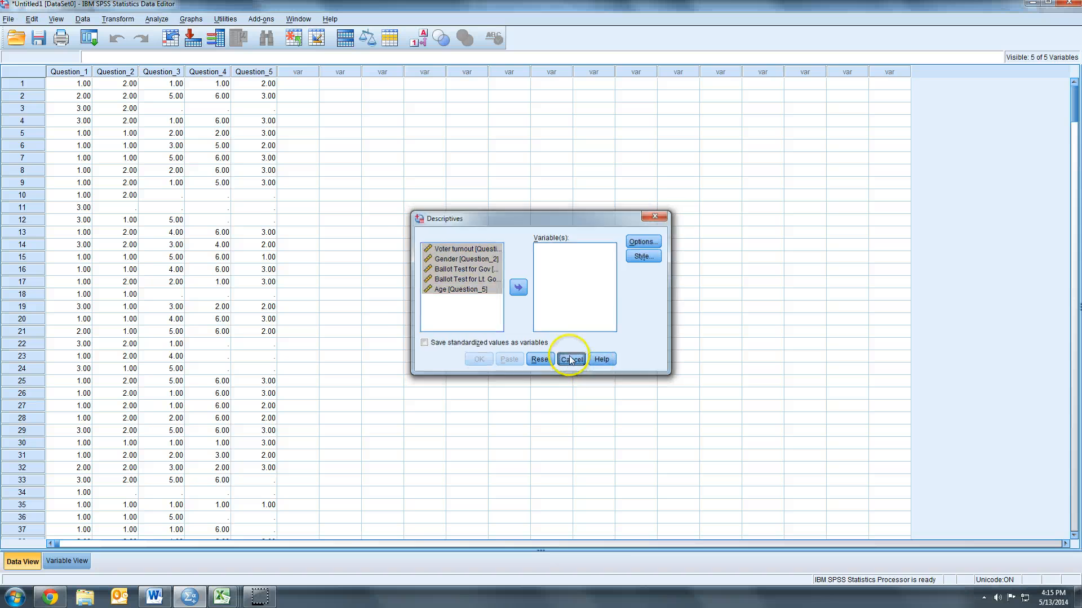
Step: Run a Frequencies analysis with frequency tables on all five question variables
left_click(157, 19)
mouse_move(179, 48)
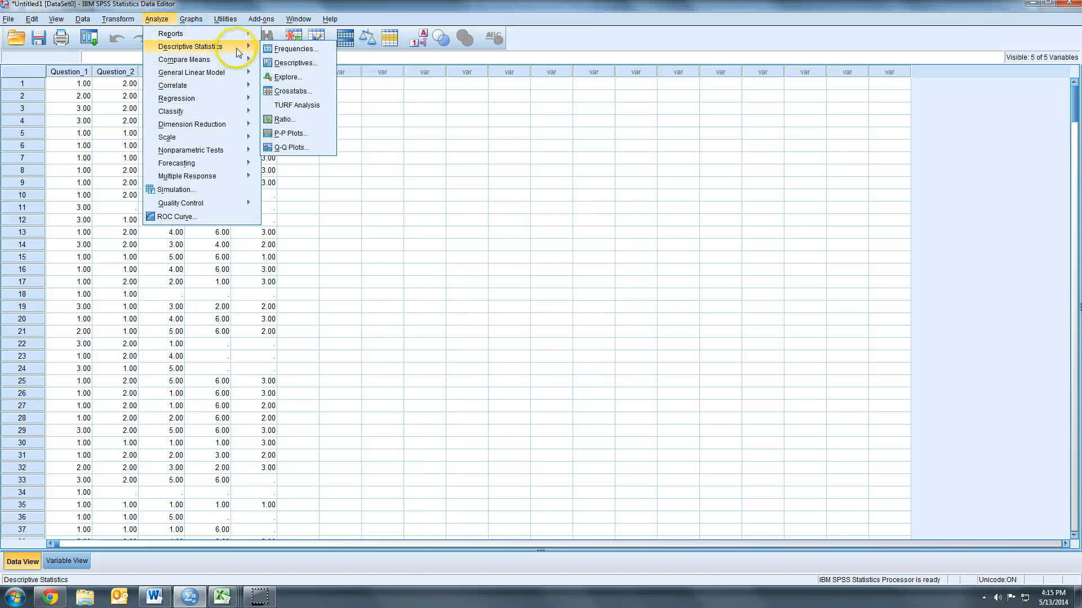
left_click(277, 50)
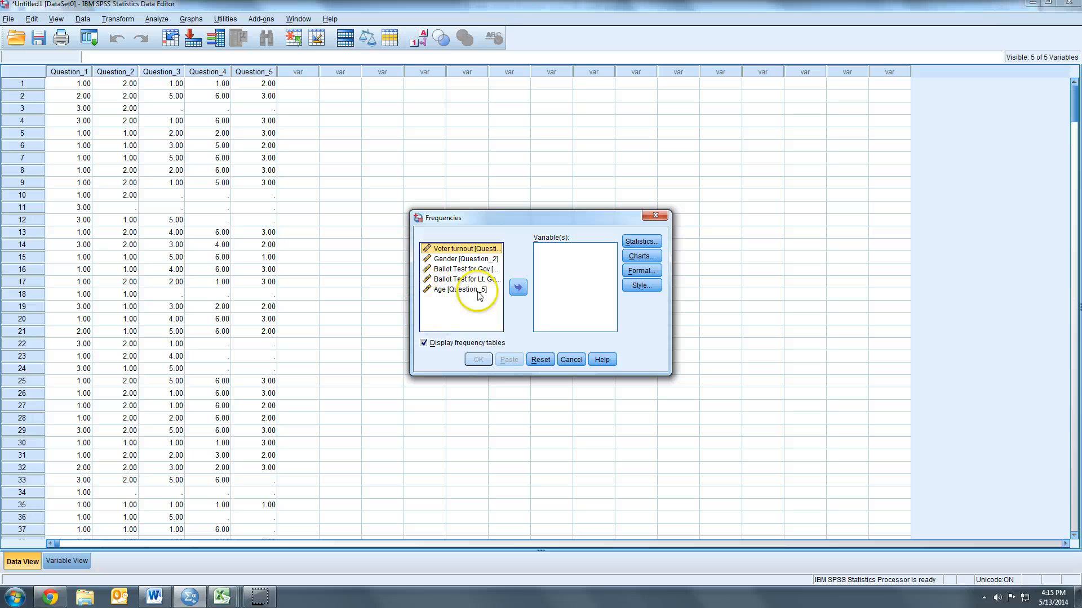
left_click(461, 290, "shift")
left_click(518, 288)
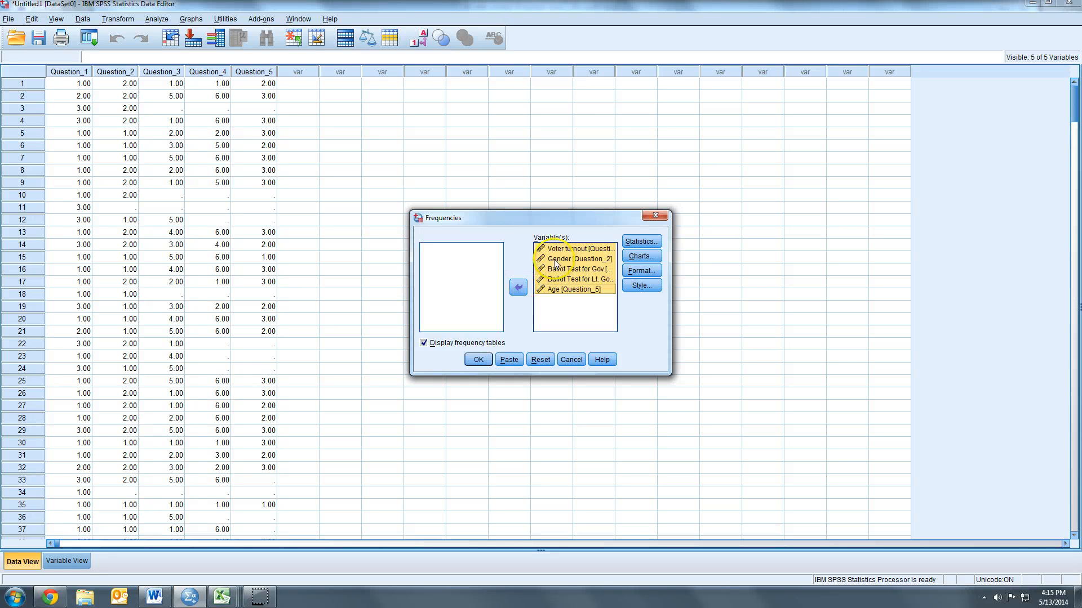
left_click(479, 360)
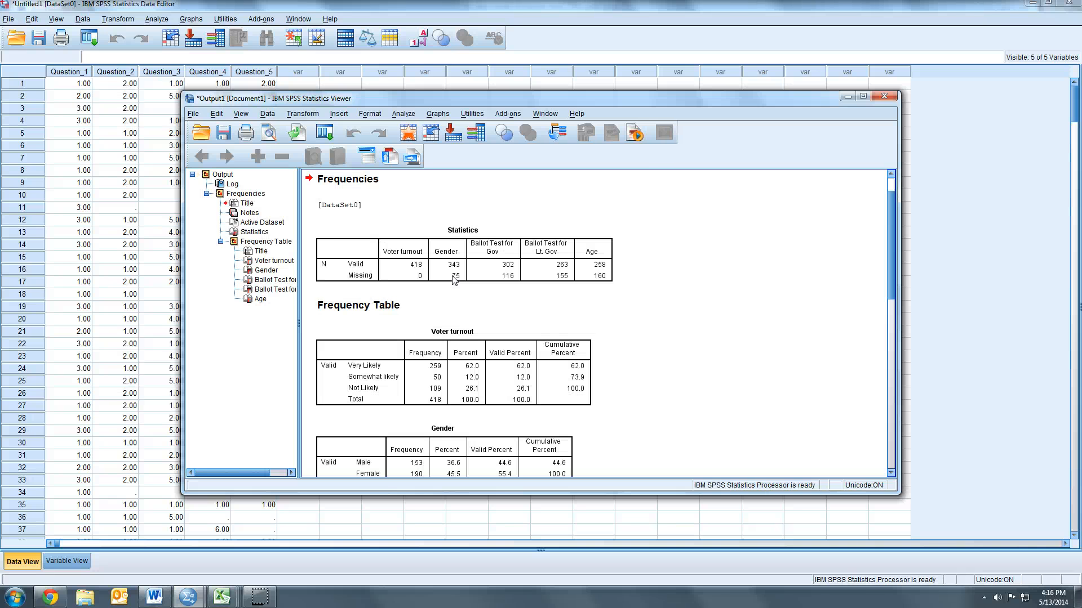
left_click(357, 249)
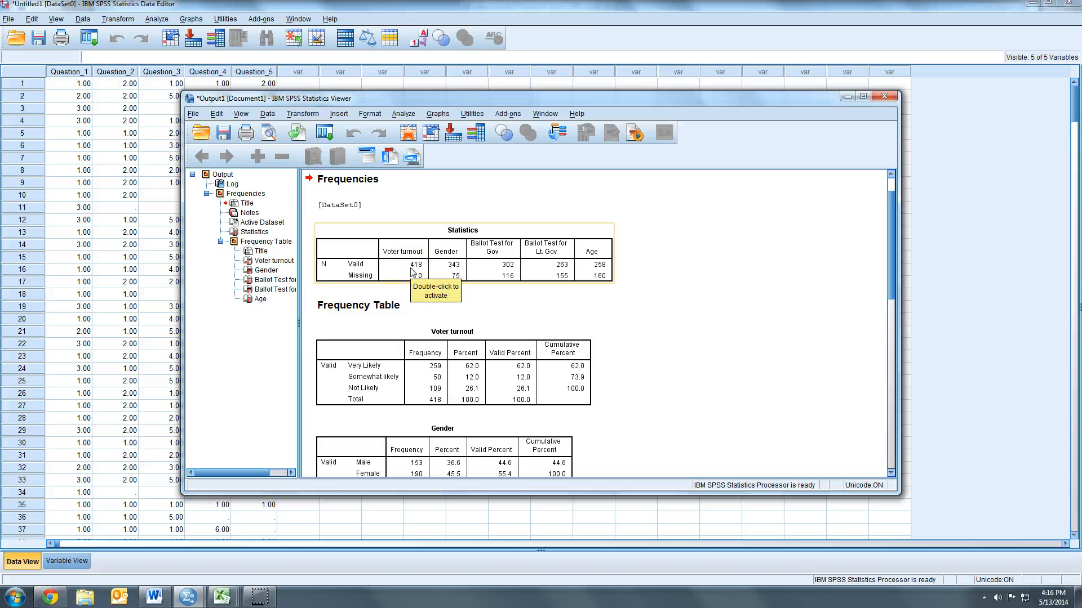
Step: Examine the Statistics summary and the frequency tables for voter turnout, gender, both ballot tests and age in the output
left_click(596, 268)
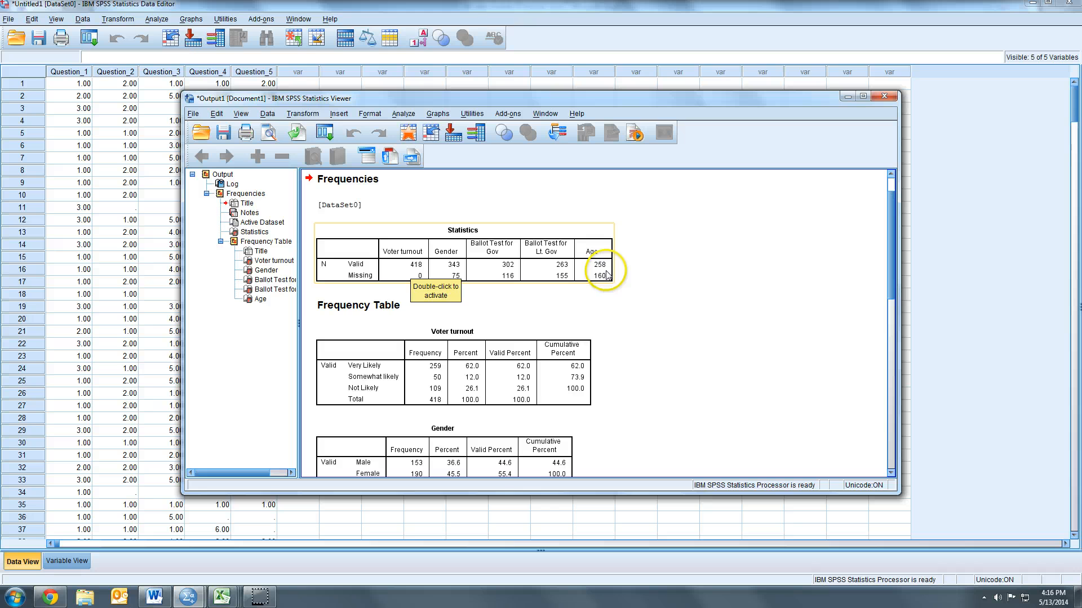
scroll(519, 307, "down", 3)
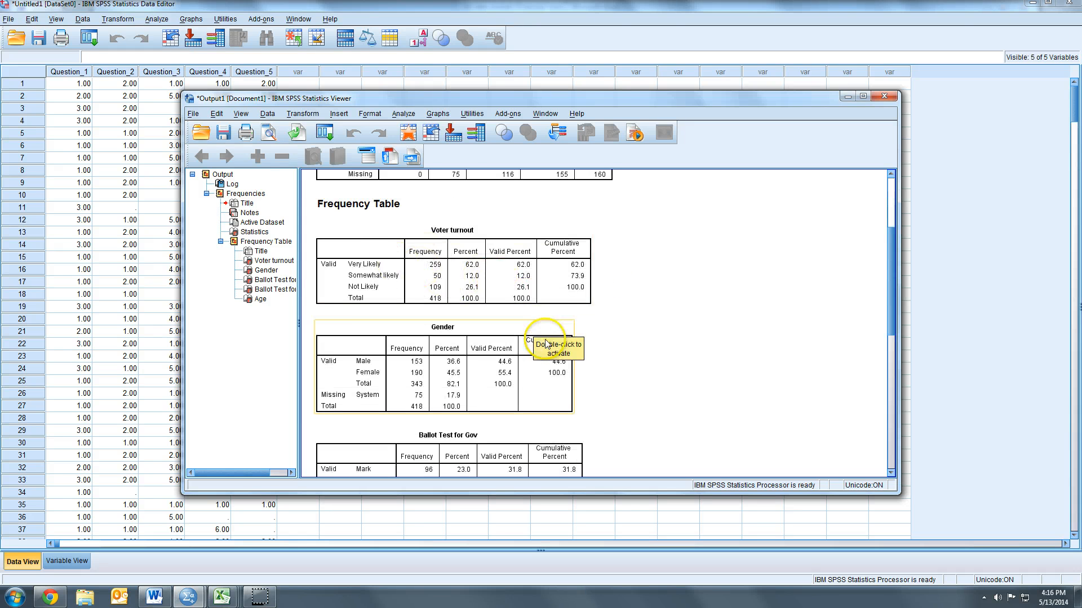
scroll(512, 380, "up", 3)
scroll(512, 380, "down", 5)
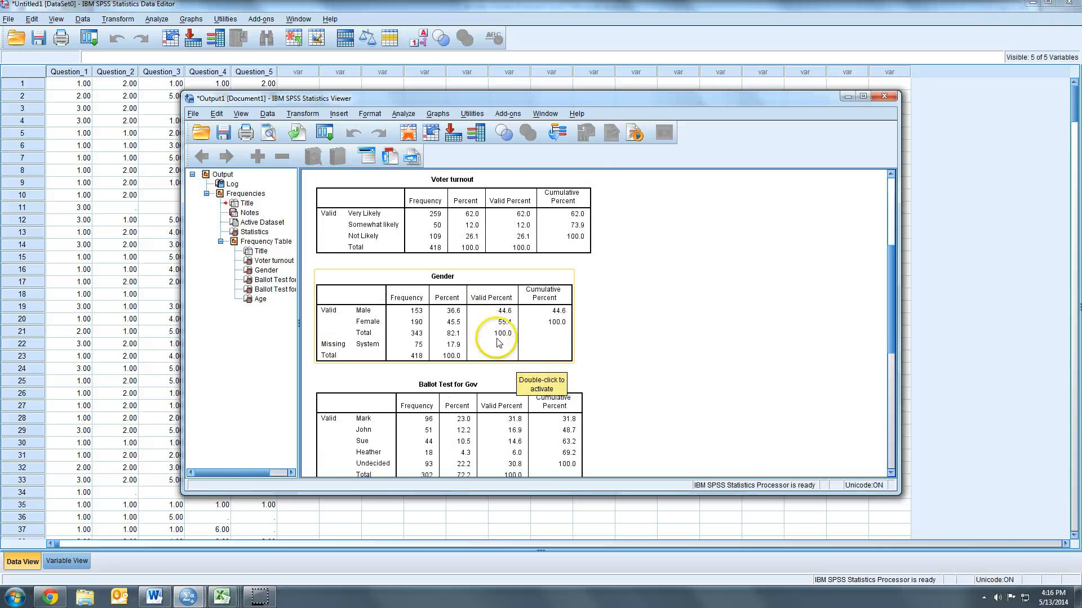
scroll(496, 338, "down", 3)
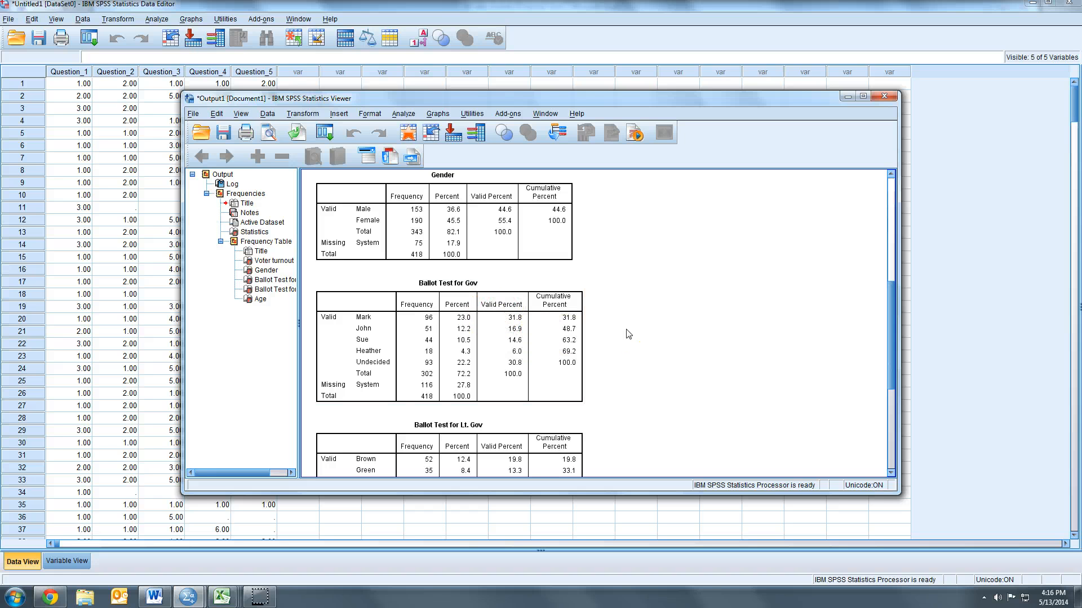
left_click(471, 329)
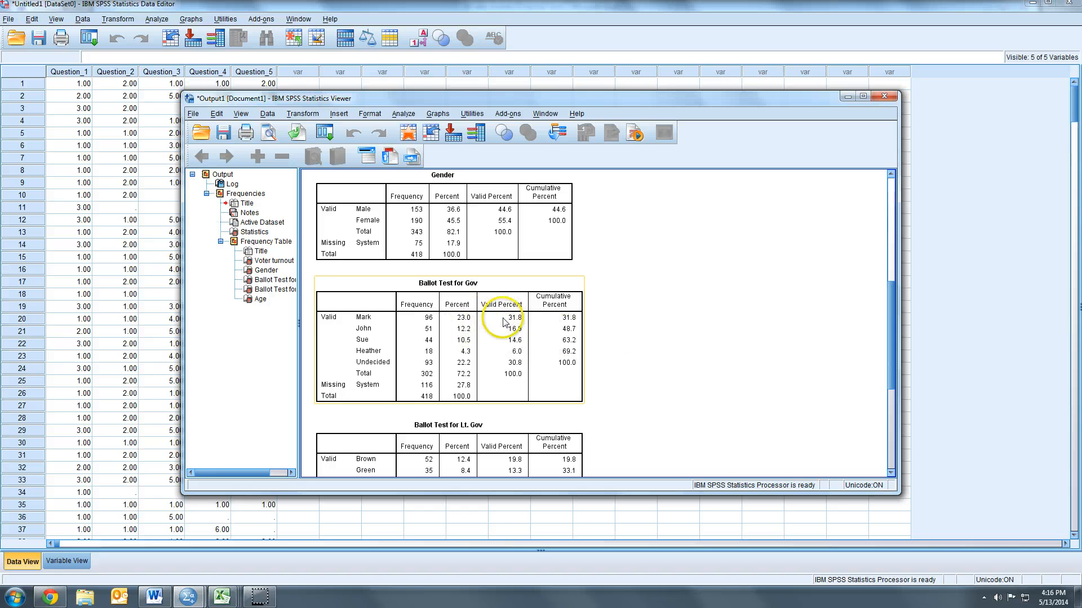
scroll(499, 317, "down", 3)
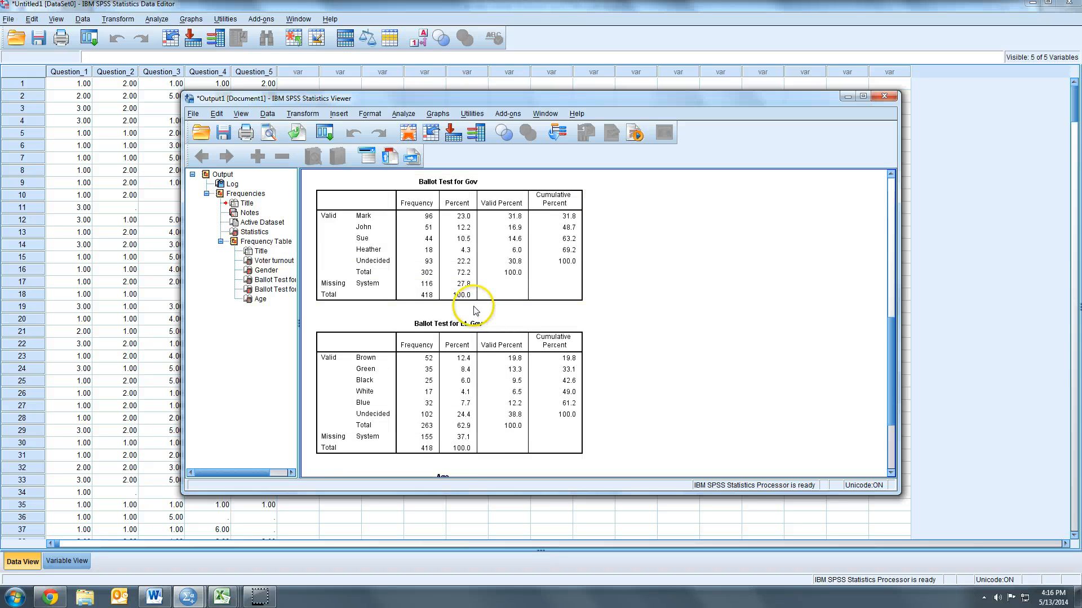
left_click(501, 392)
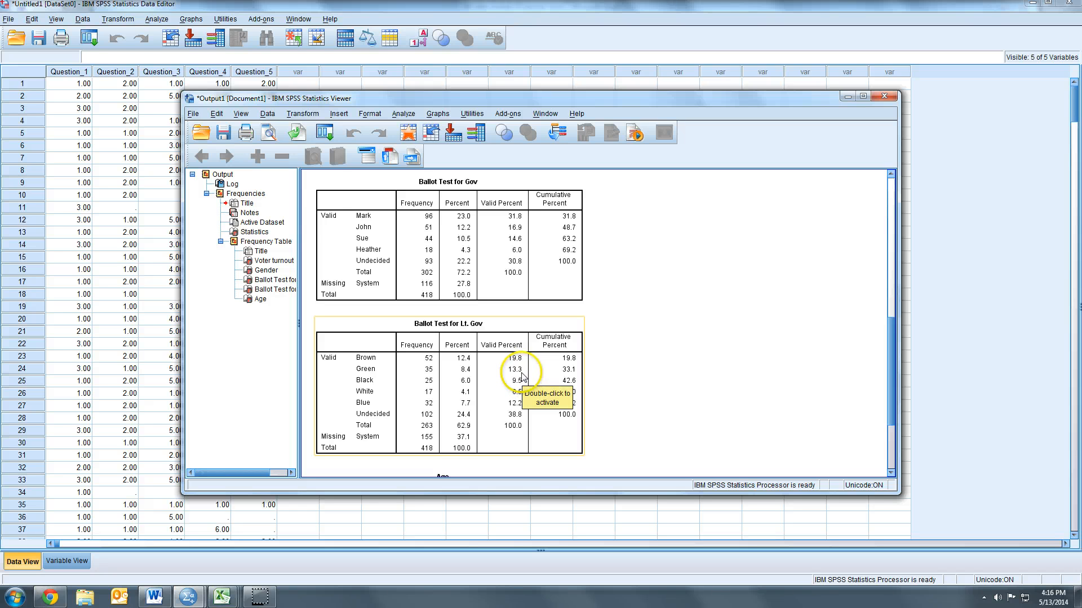
scroll(516, 369, "down", 3)
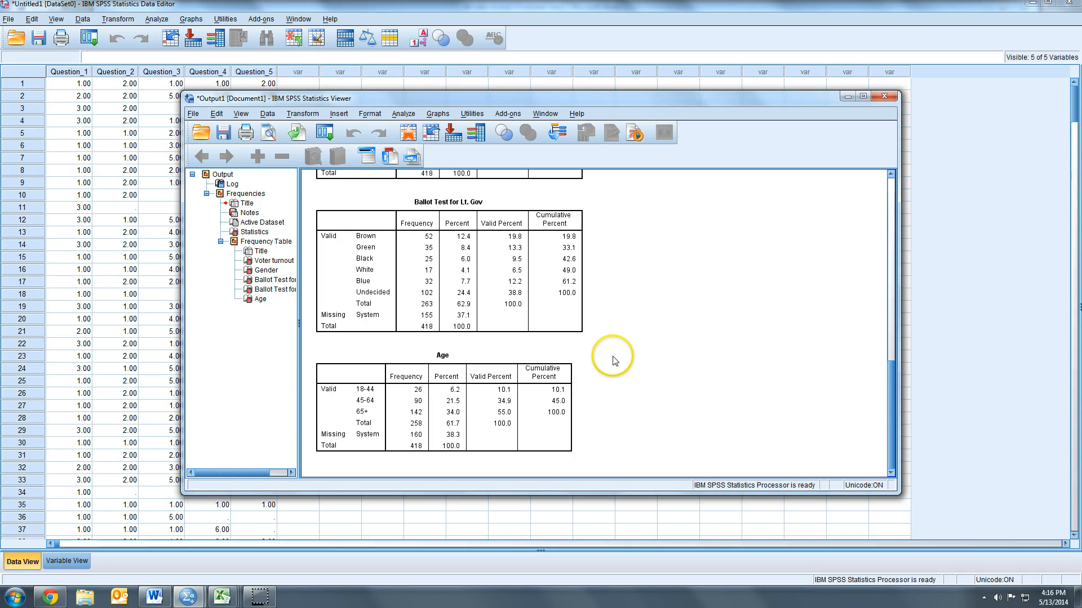
Step: Return to the Data Editor and review the definitions of the five question variables and the case data
left_click(66, 561)
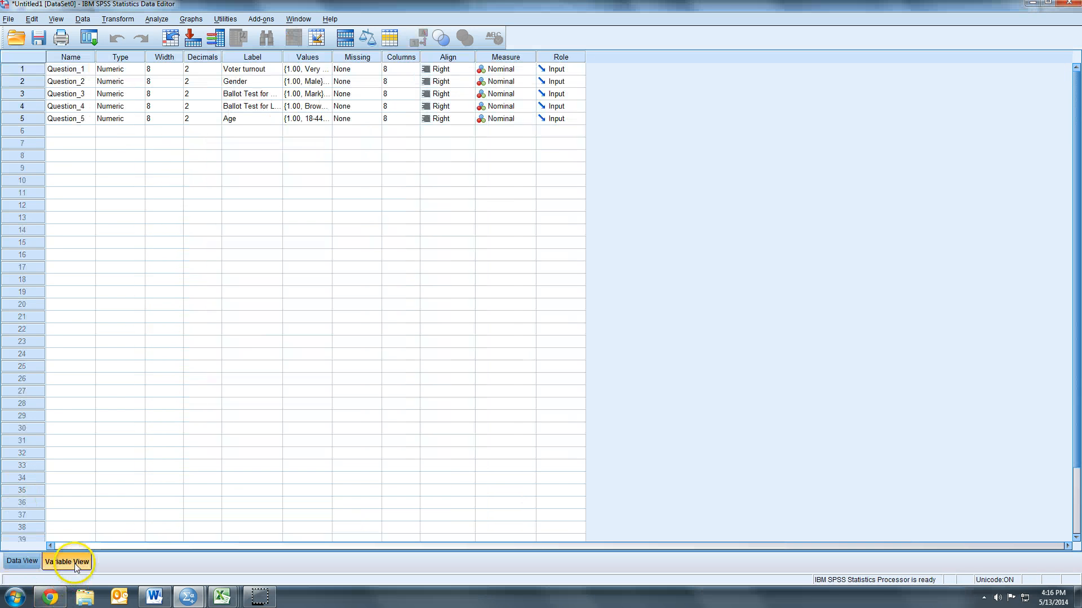
left_click(22, 561)
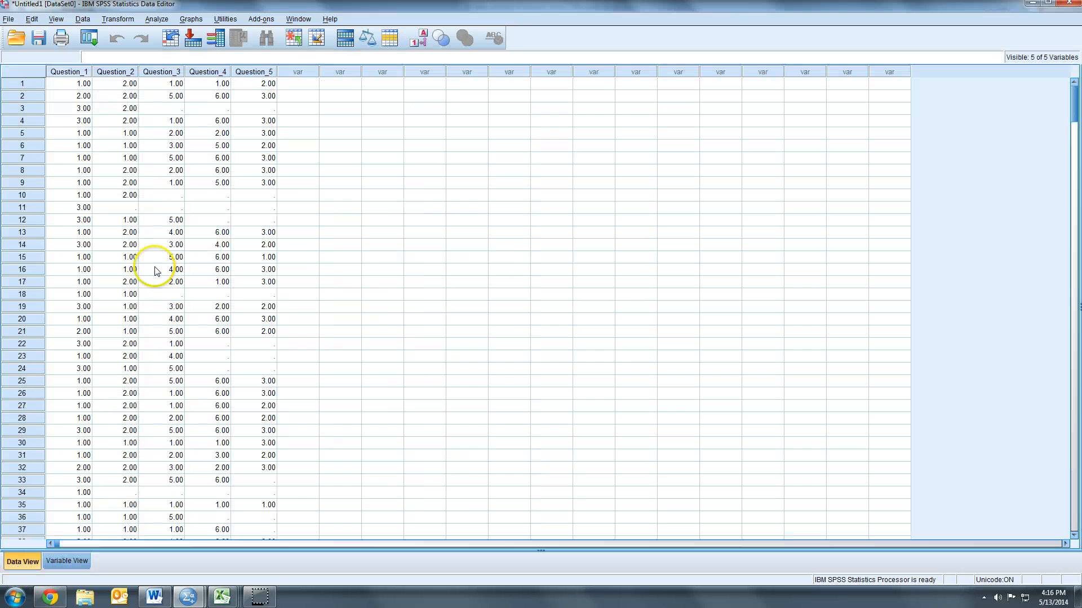